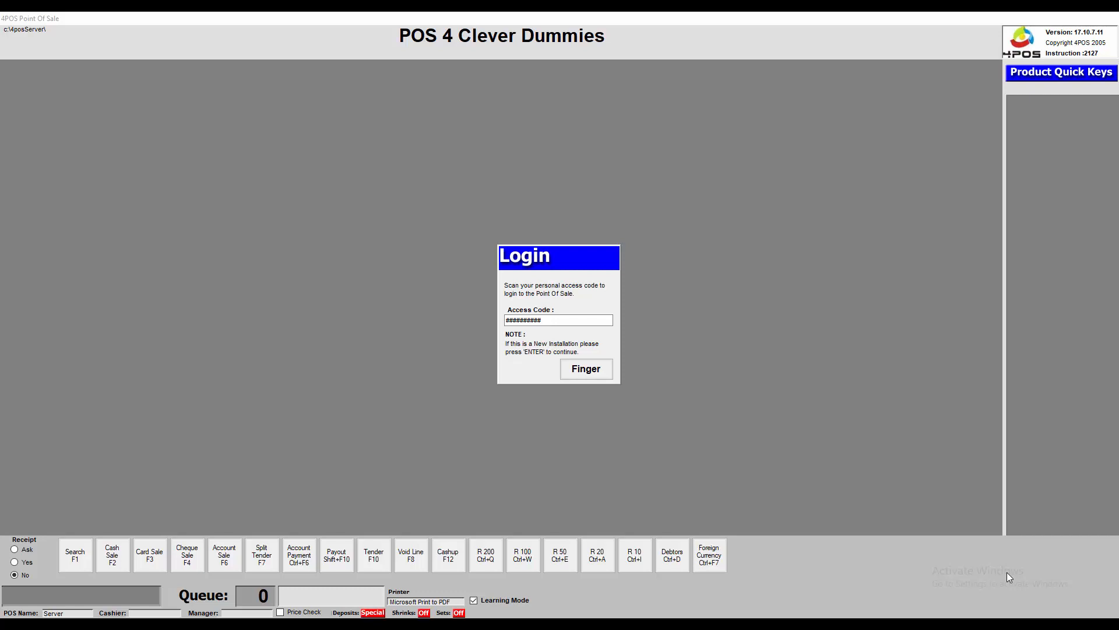
# Step: Log in to the Point of Sale by submitting the personal access code
pyautogui.click(574, 319)
pyautogui.press('Return')
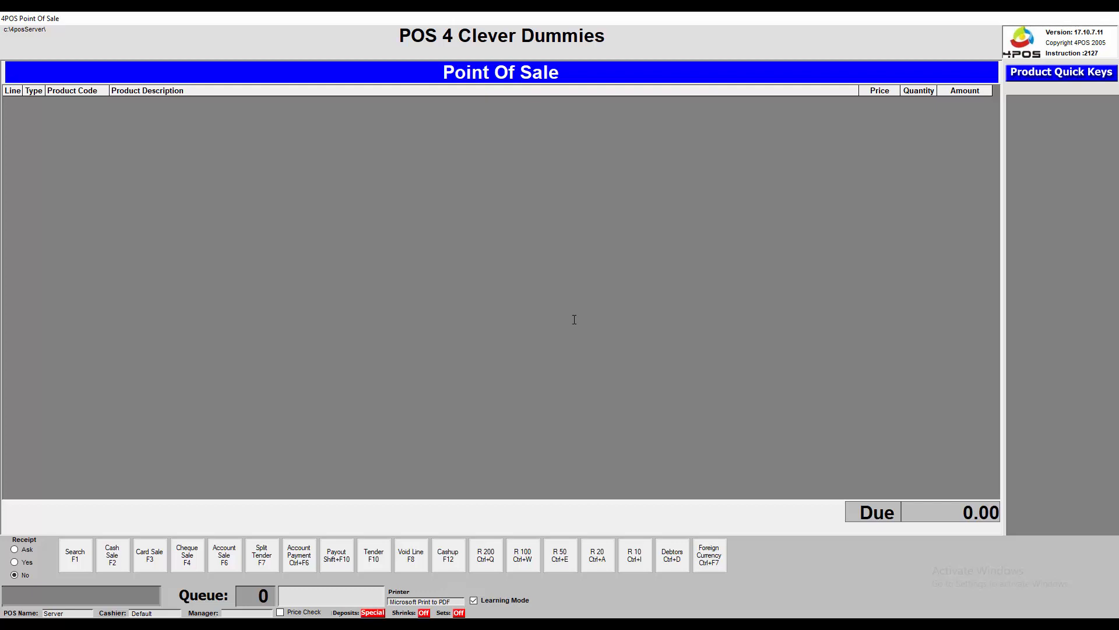
# Step: Open the Payout form using the Pay Out function
pyautogui.hotkey('shift', 'F10')
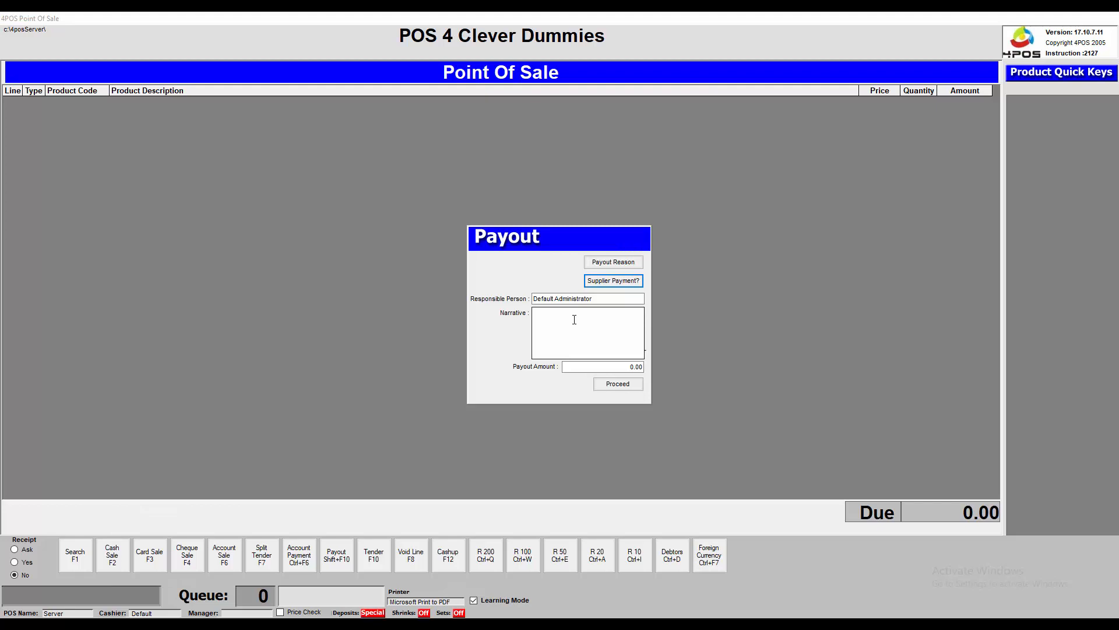
pyautogui.press('Escape')
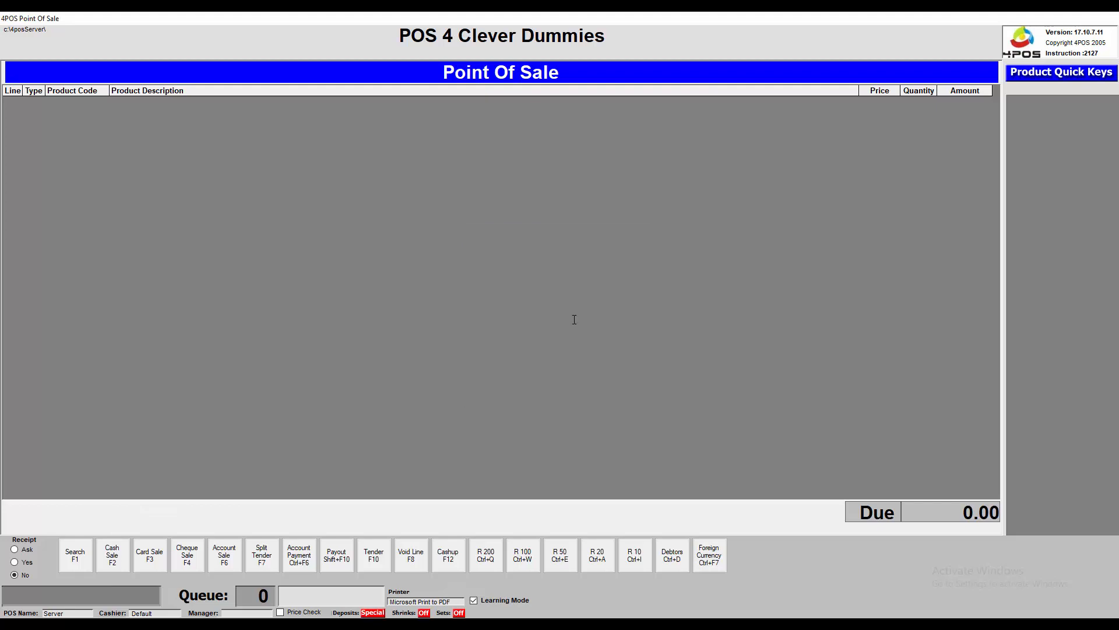
pyautogui.press('F11')
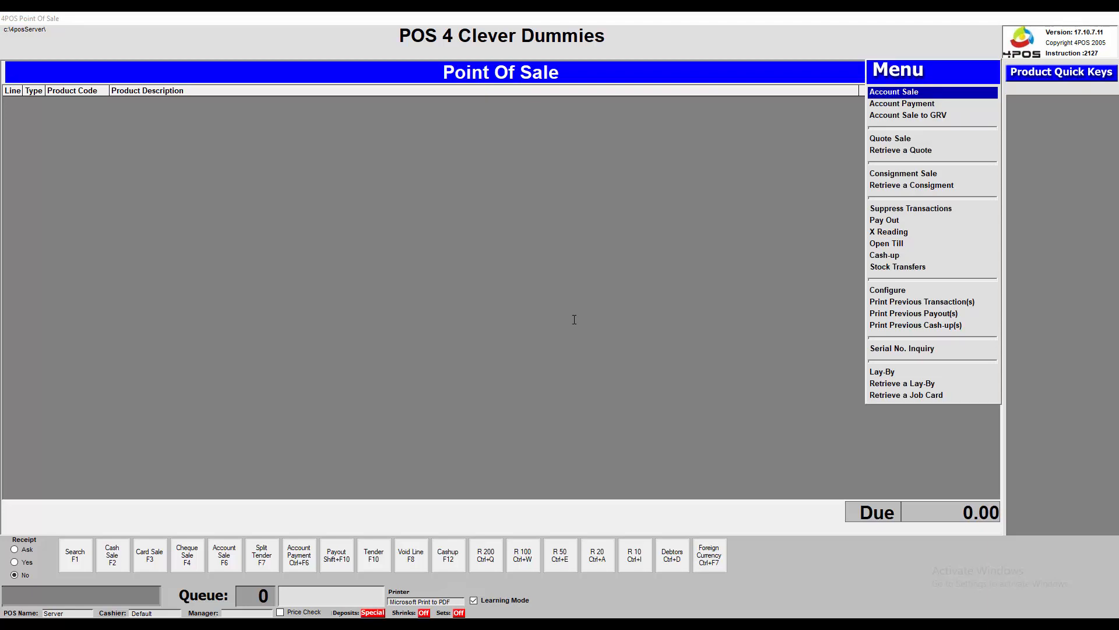
pyautogui.press('Down')
pyautogui.press('Down')
pyautogui.press('Down')
pyautogui.press('Down')
pyautogui.press('Down')
pyautogui.press('Down')
pyautogui.press('Down')
pyautogui.press('Down')
pyautogui.press('Down')
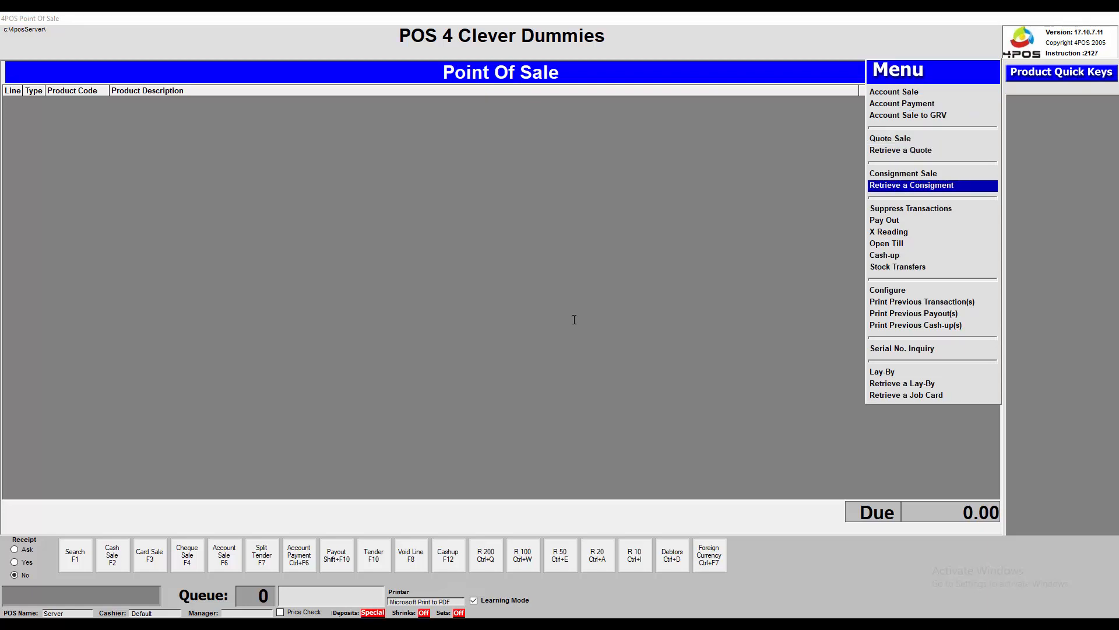
pyautogui.press('Down')
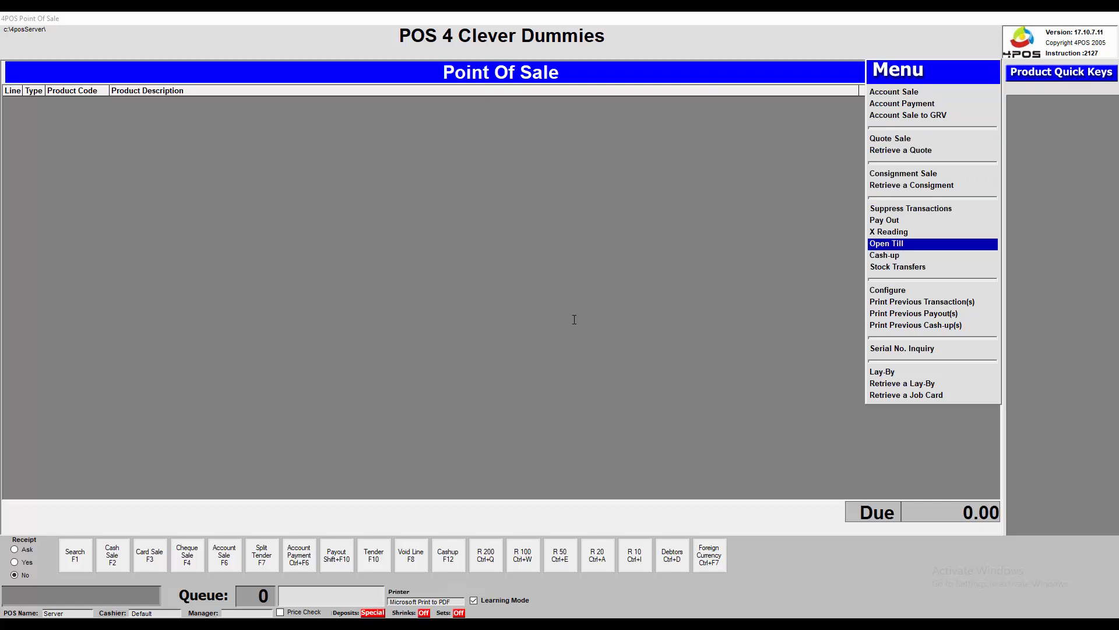
pyautogui.press('Up')
pyautogui.press('Up')
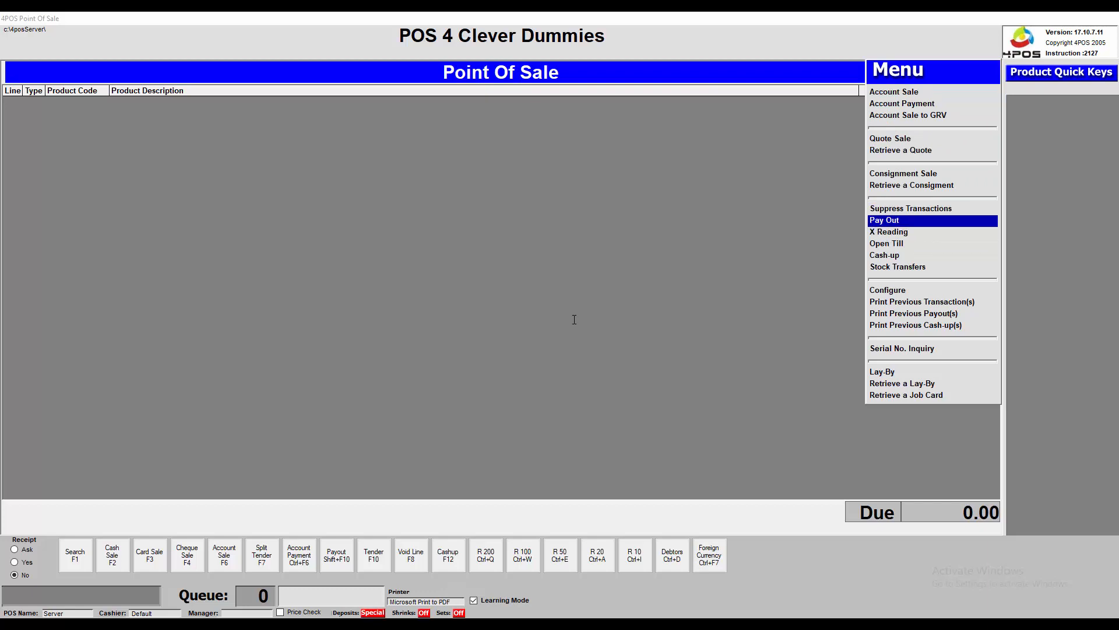
pyautogui.press('Return')
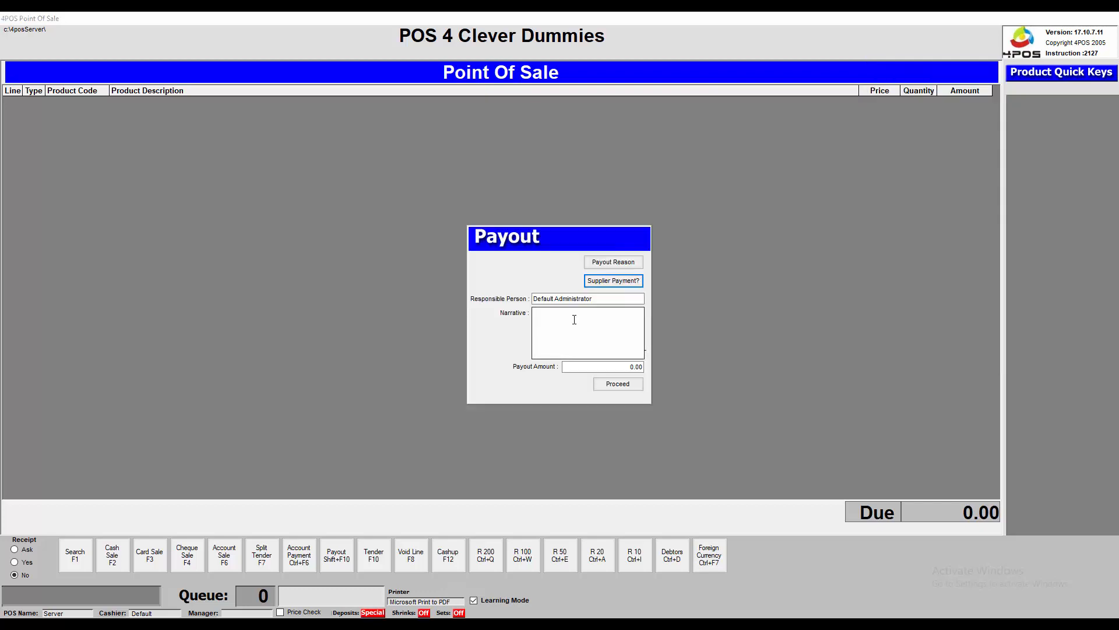
# Step: Fill in the payout with the narrative "Petrol" and a payout amount of 50.00
pyautogui.click(598, 301)
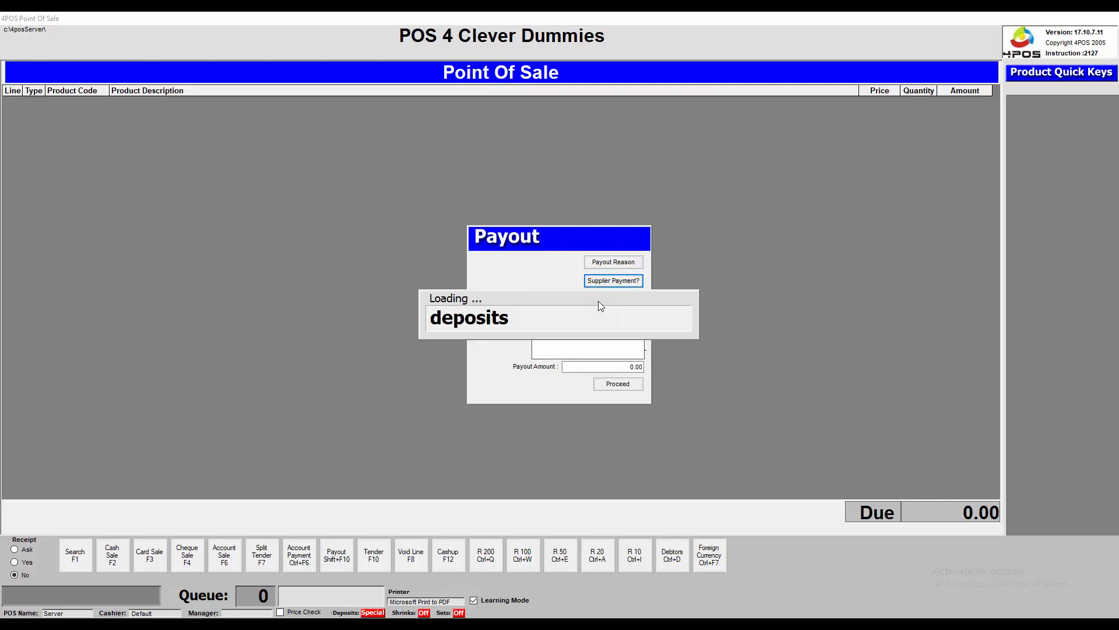
pyautogui.moveTo(600, 305); pyautogui.dragTo(531, 307)
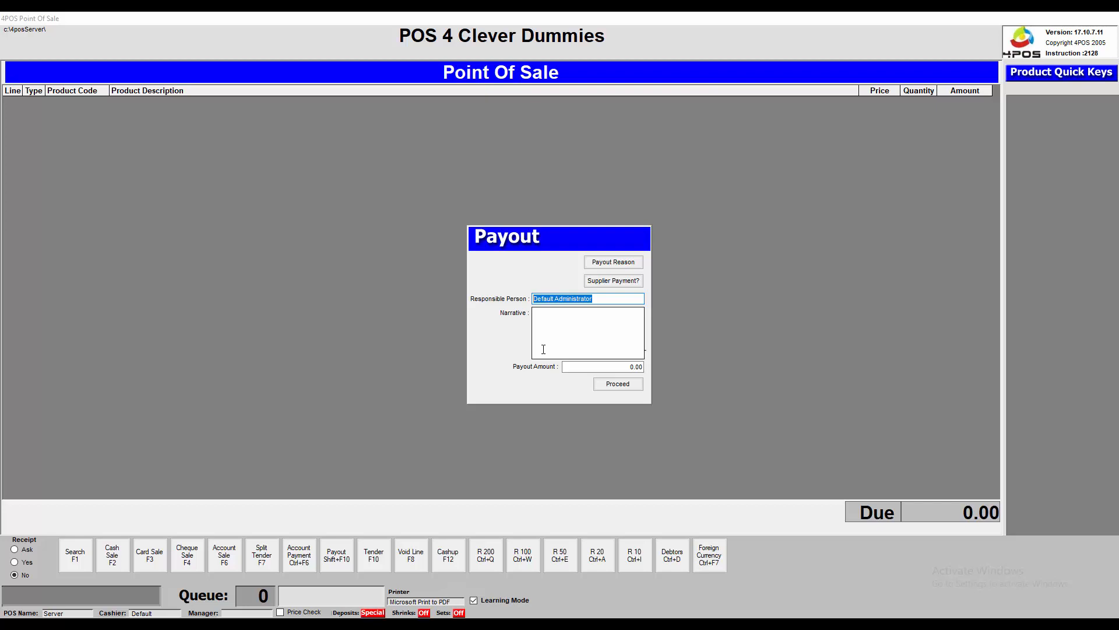
pyautogui.click(559, 318)
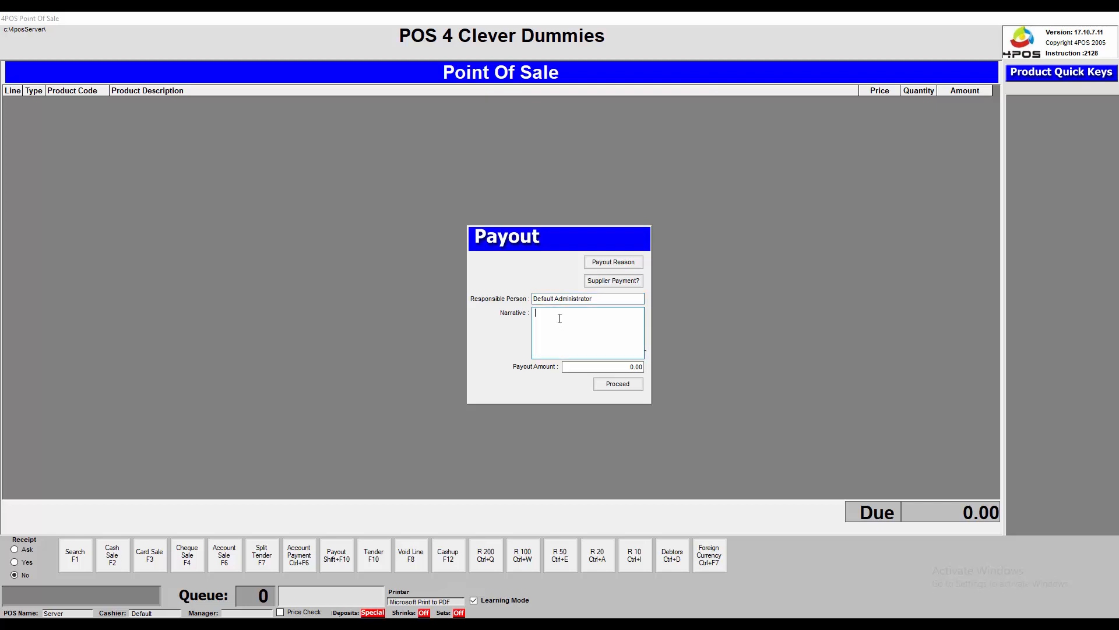
pyautogui.write('Petrol')
pyautogui.press('Tab')
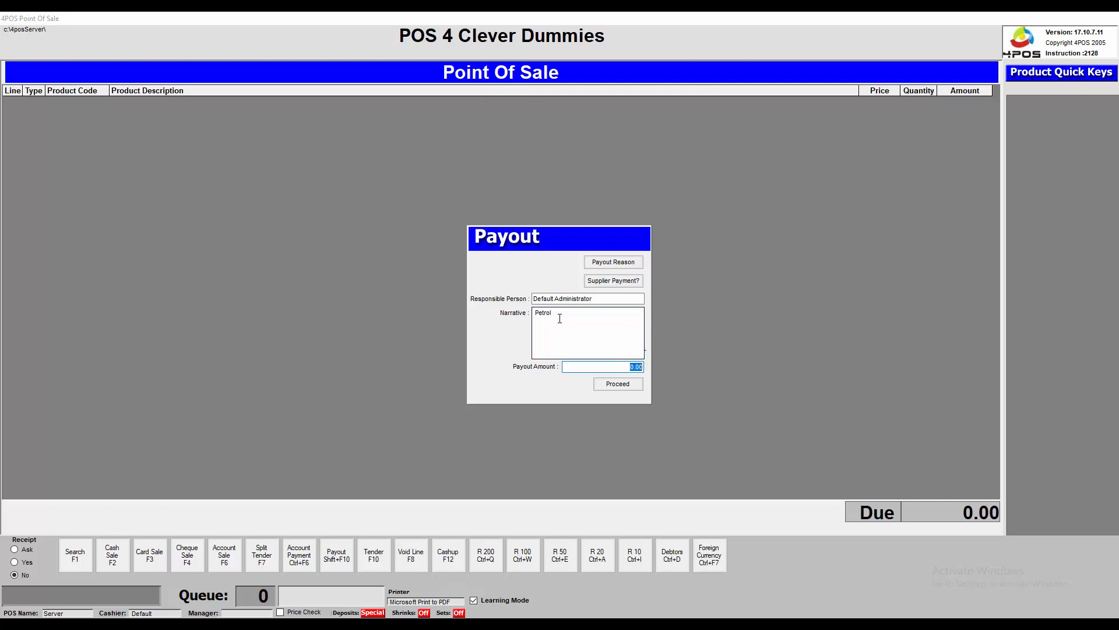
pyautogui.write('5000')
pyautogui.press('Tab')
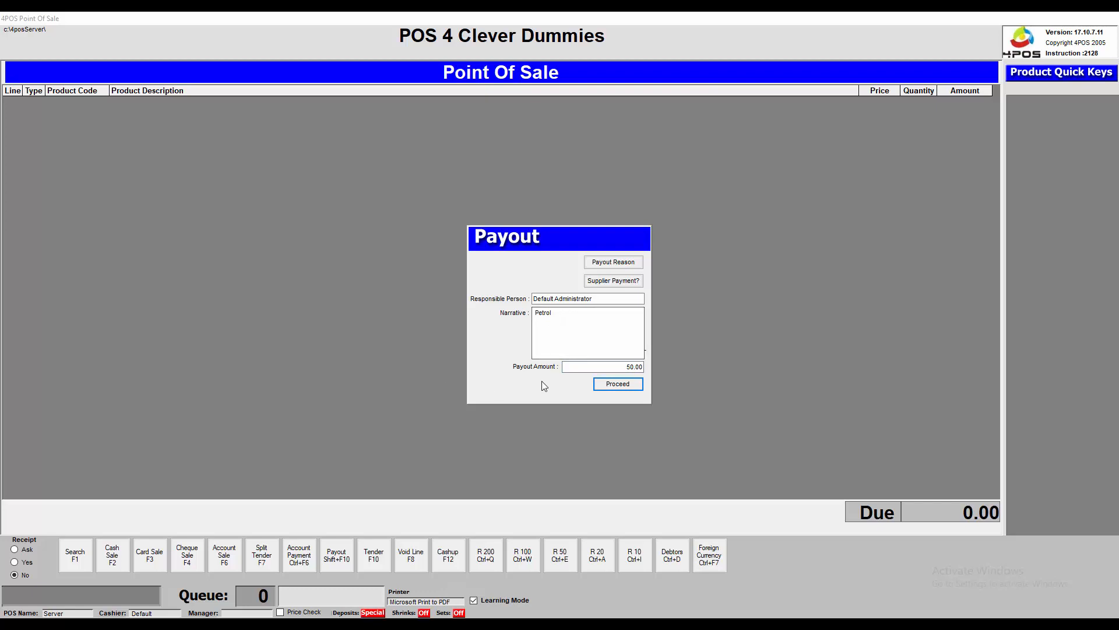
# Step: Commit the payout and save its printed slip as a PDF named "a" in Documents
pyautogui.click(619, 386)
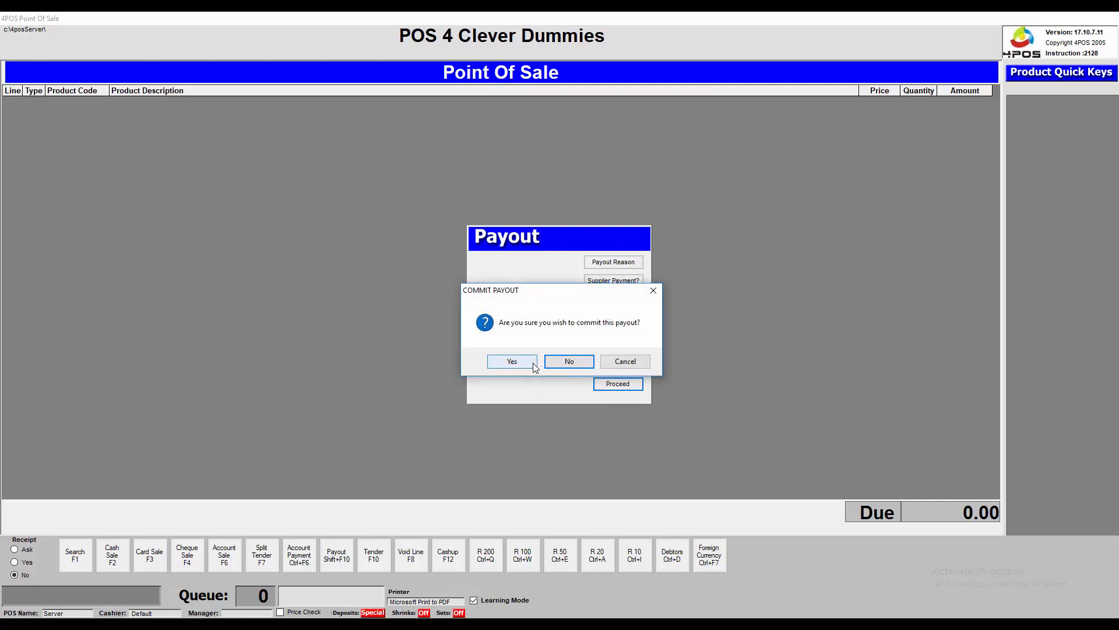
pyautogui.click(533, 363)
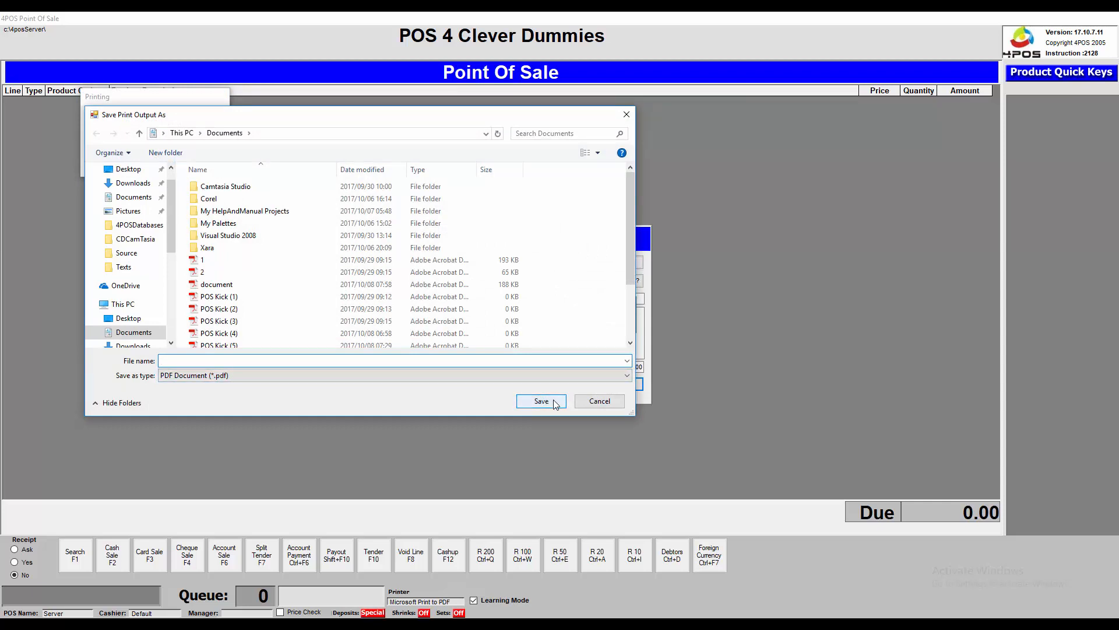
pyautogui.write('a')
pyautogui.click(541, 402)
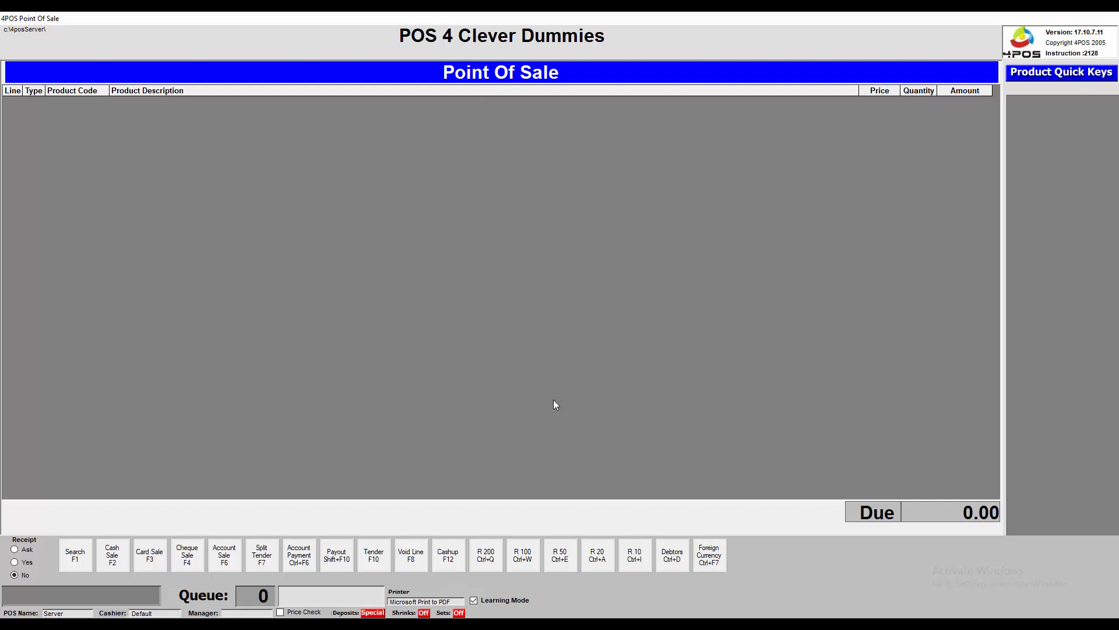
# Step: Open the cash-up and examine the declared, calculated and outage figures for payouts in its declaration
pyautogui.press('F12')
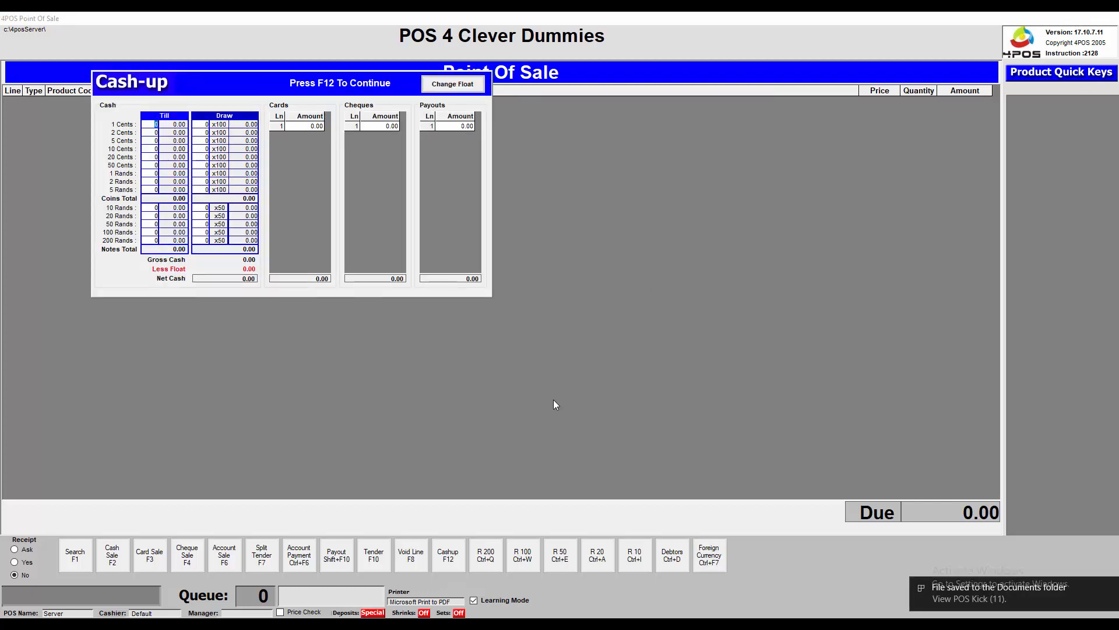
pyautogui.press('F12')
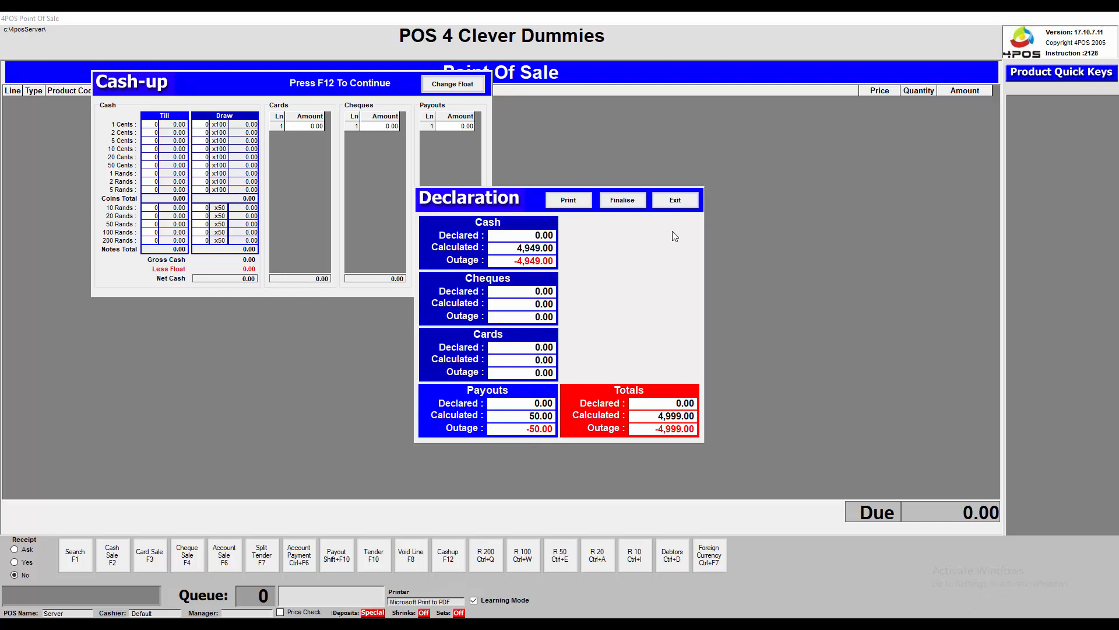
pyautogui.click(675, 201)
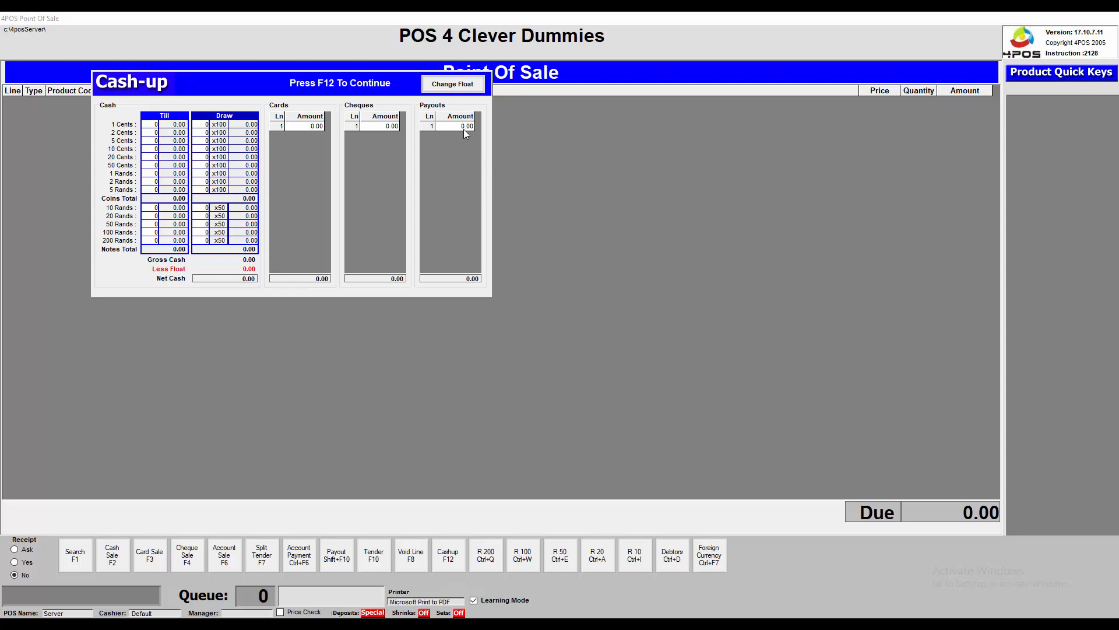
# Step: Declare a 50.00 payout in the cash-up and review the declaration without finalising it
pyautogui.write('5000')
pyautogui.press('Return')
pyautogui.press('F12')
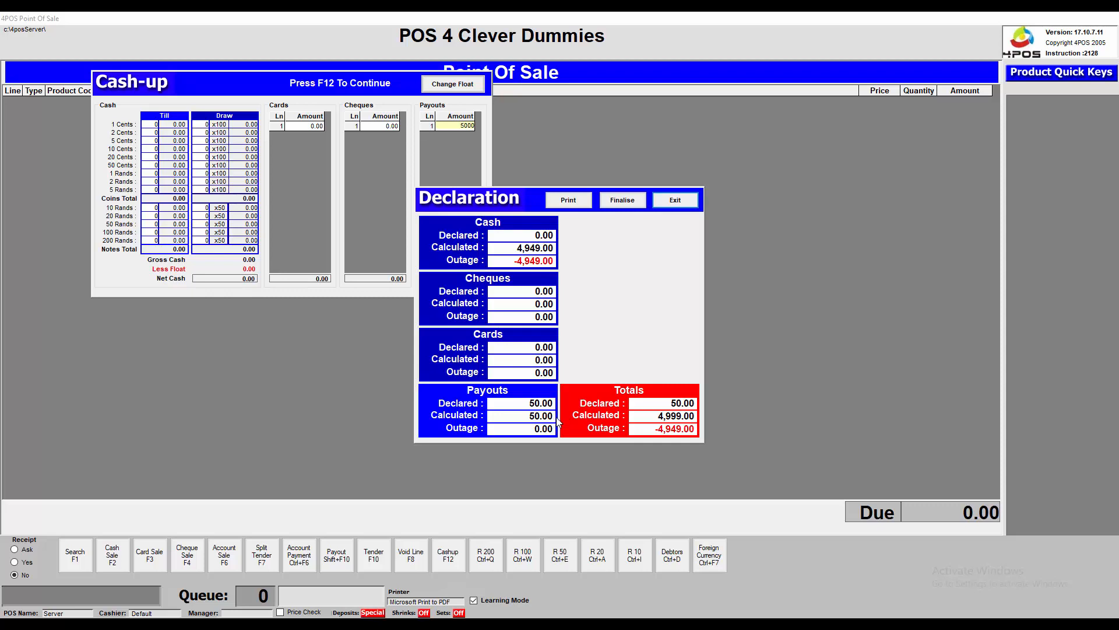
pyautogui.click(675, 201)
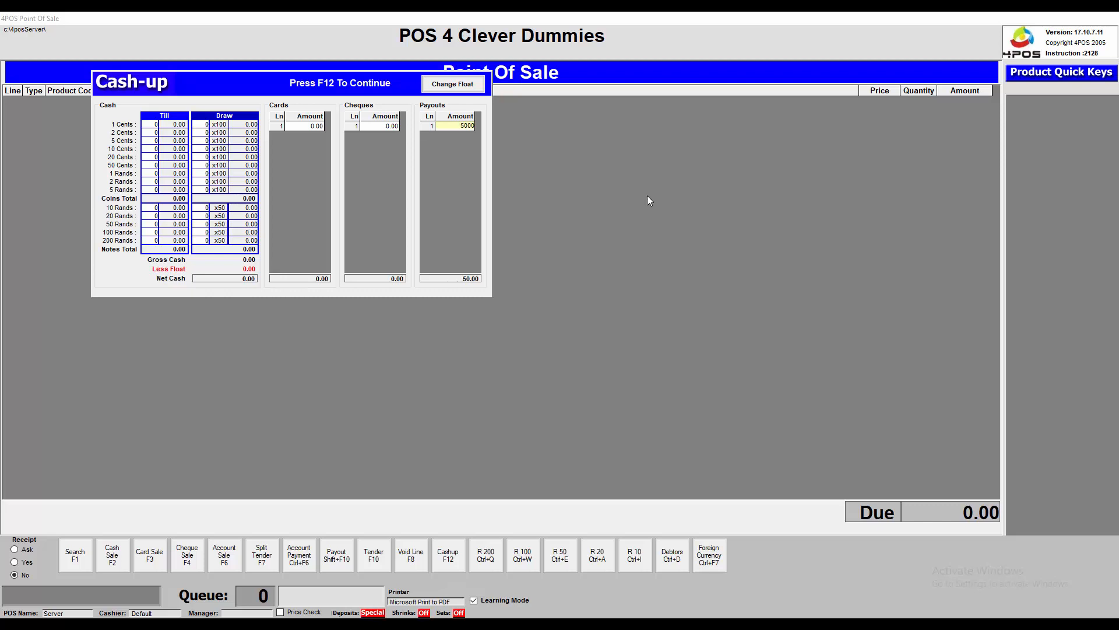
pyautogui.press('F12')
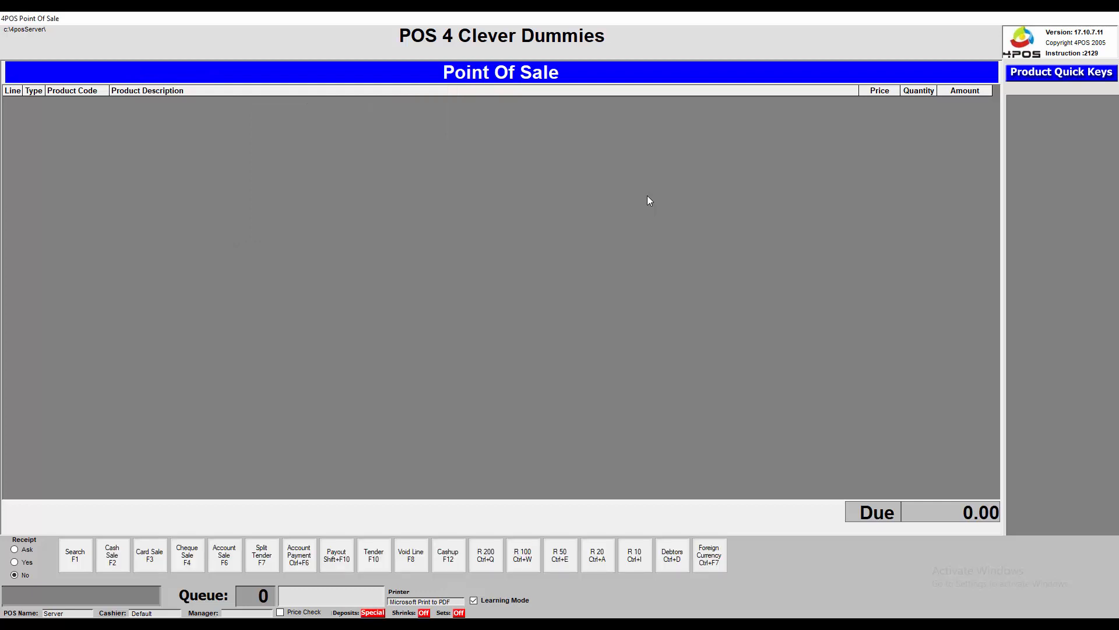
# Step: Start a new payout as a supplier payment to the supplier ABC
pyautogui.hotkey('shift', 'F10')
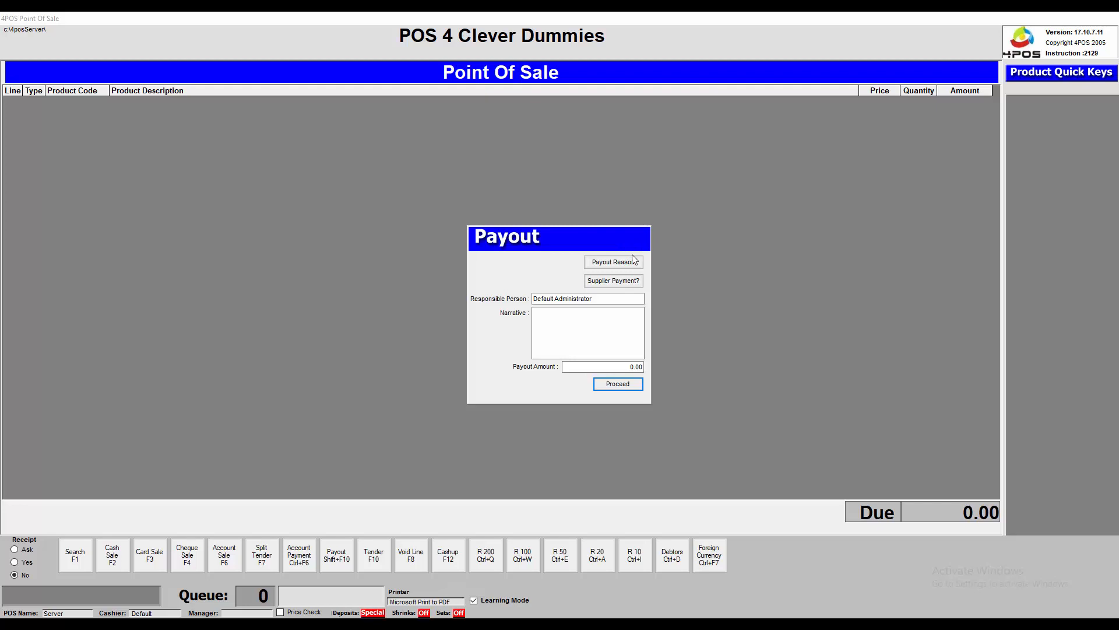
pyautogui.click(615, 285)
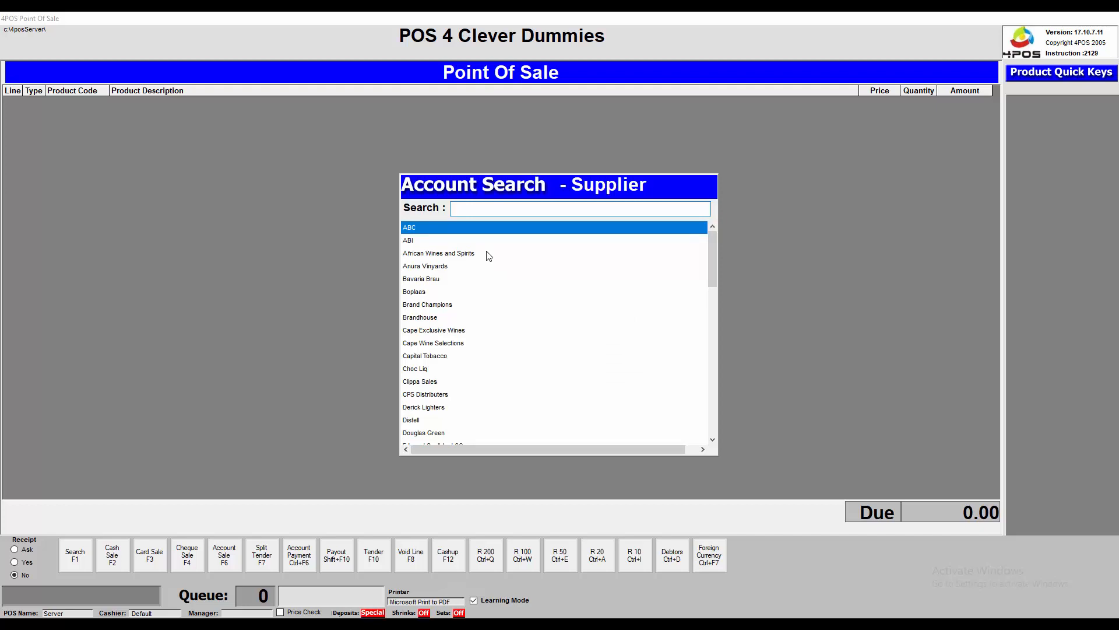
pyautogui.doubleClick(507, 230)
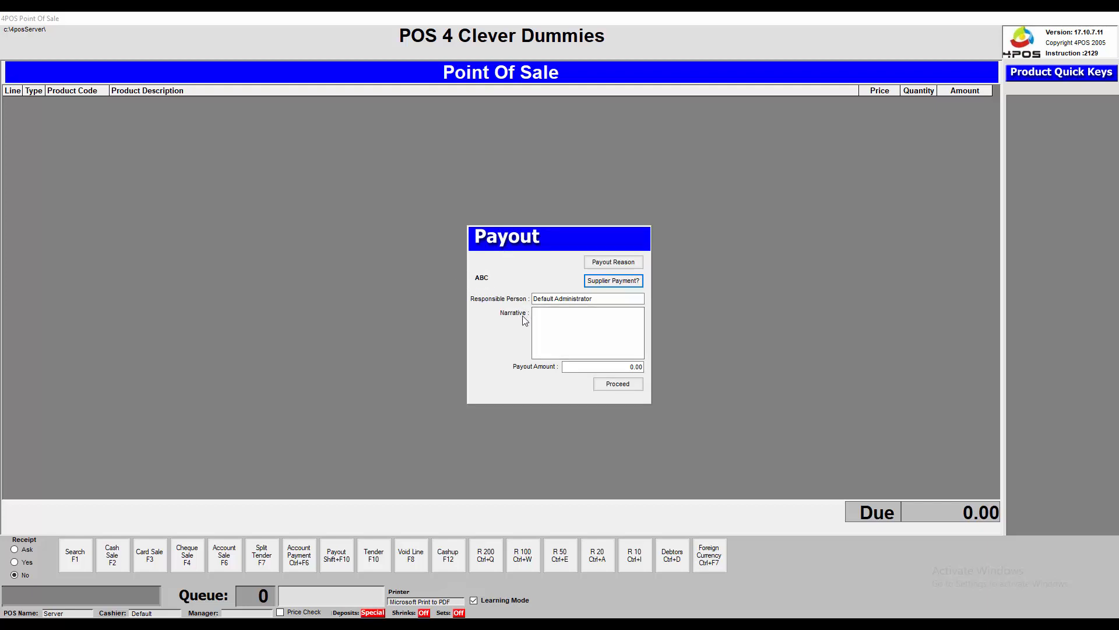
# Step: Fill in the supplier payment with the narrative "Invoice # 1234" and a payout amount of 1001.55
pyautogui.click(555, 321)
pyautogui.write('Invoice # 1234')
pyautogui.press('Tab')
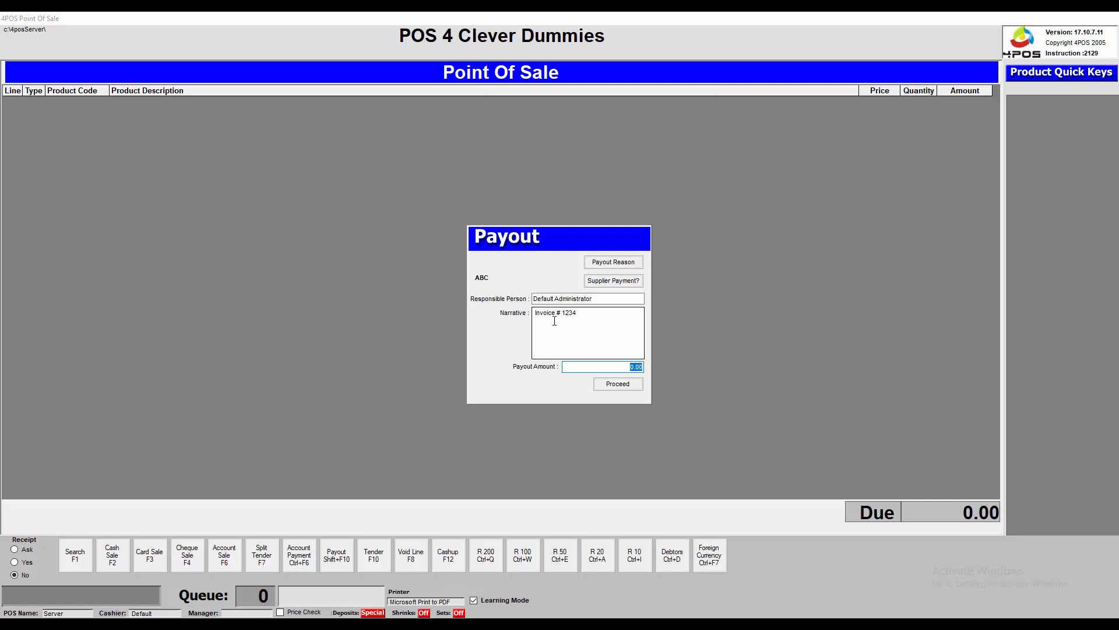
pyautogui.write('100155')
pyautogui.press('Tab')
# Step: Commit the supplier payment and save its printed slip as a PDF named "ab" in Documents
pyautogui.press('Return')
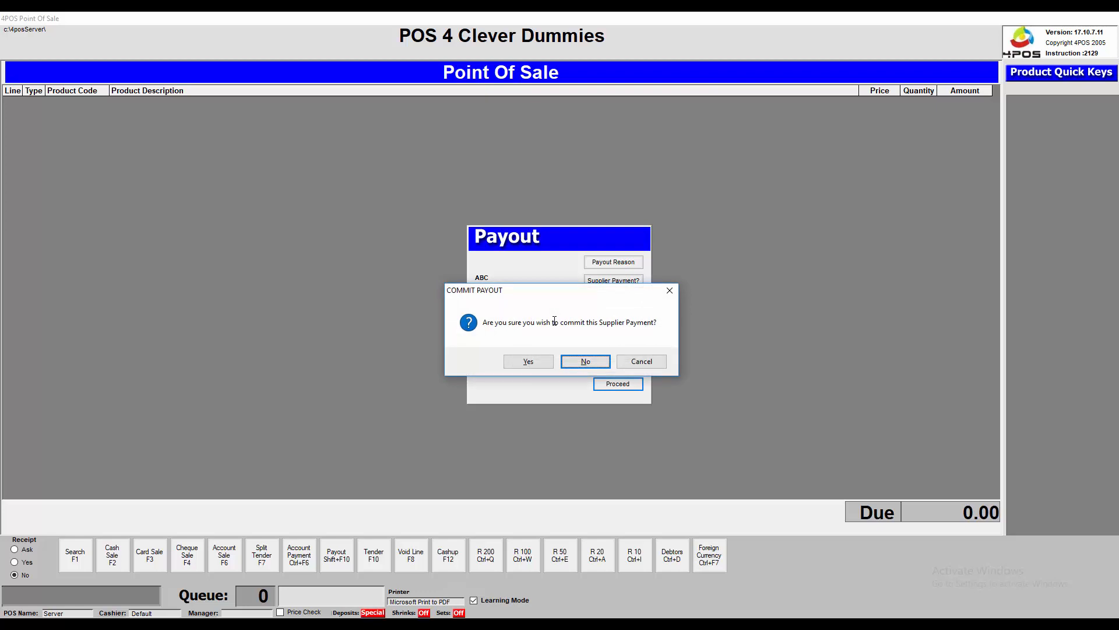
pyautogui.click(529, 361)
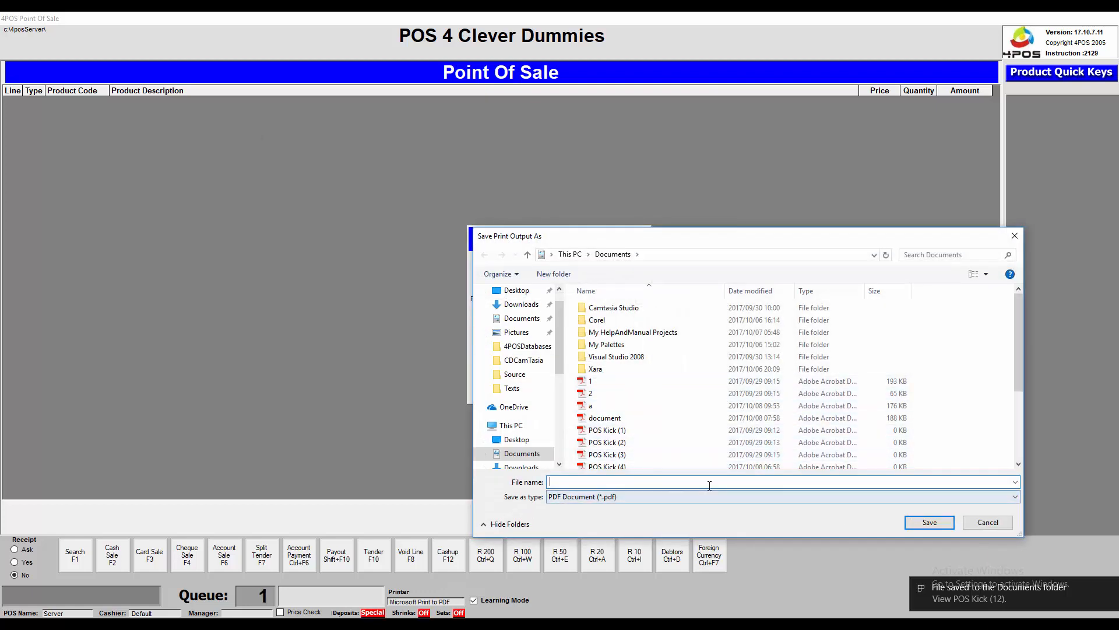
pyautogui.write('a')
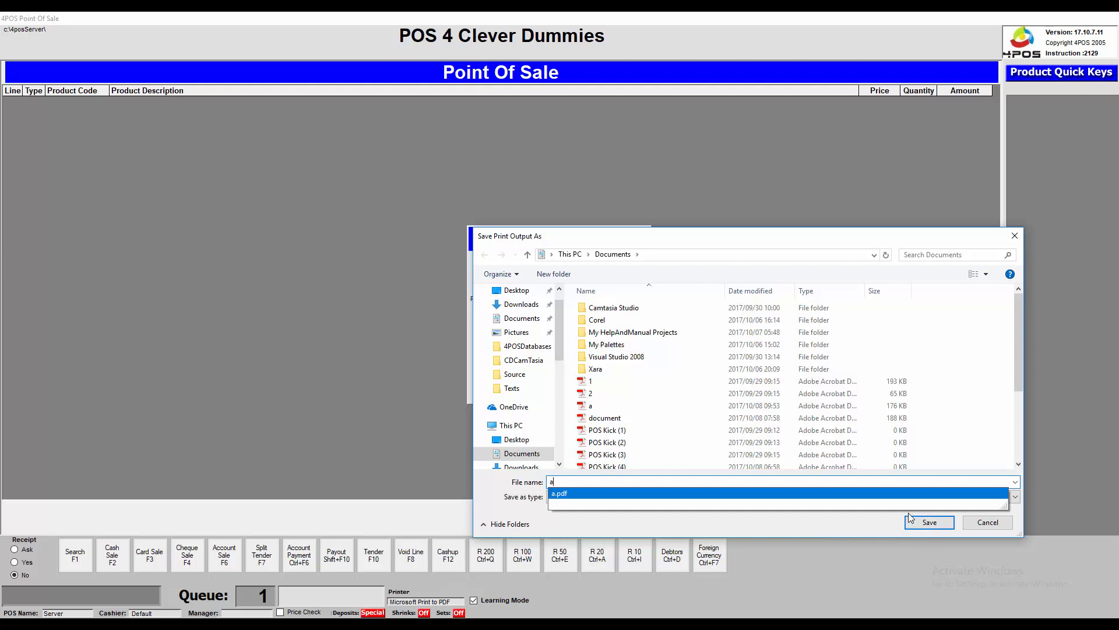
pyautogui.write('b')
pyautogui.click(916, 519)
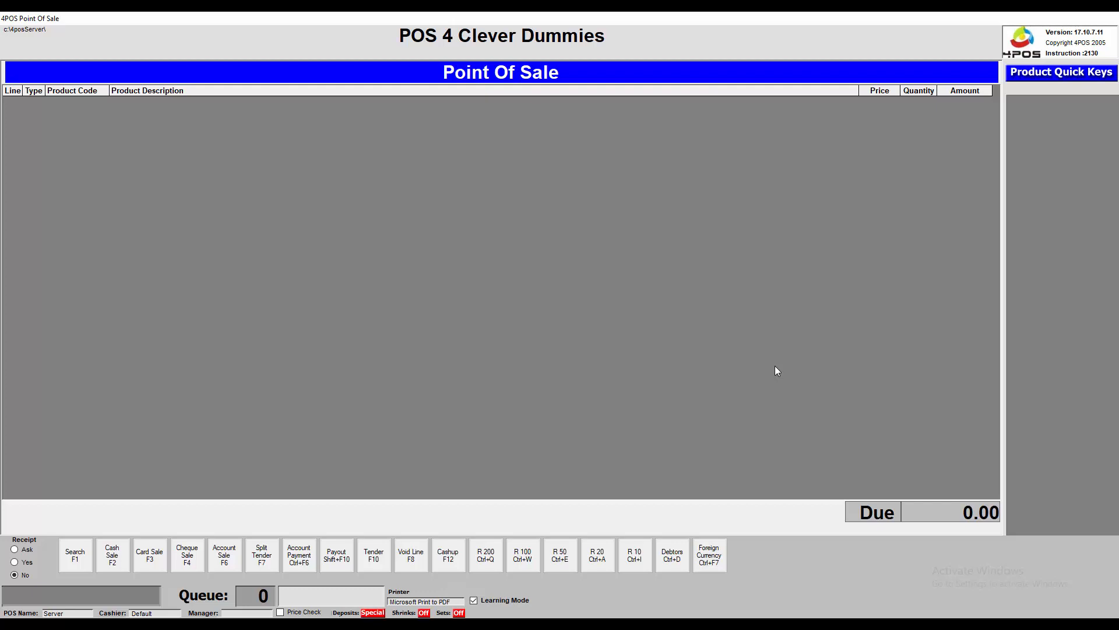
# Step: Check the list of payout reasons from a new payout, and close the payout without entering anything
pyautogui.hotkey('shift', 'F10')
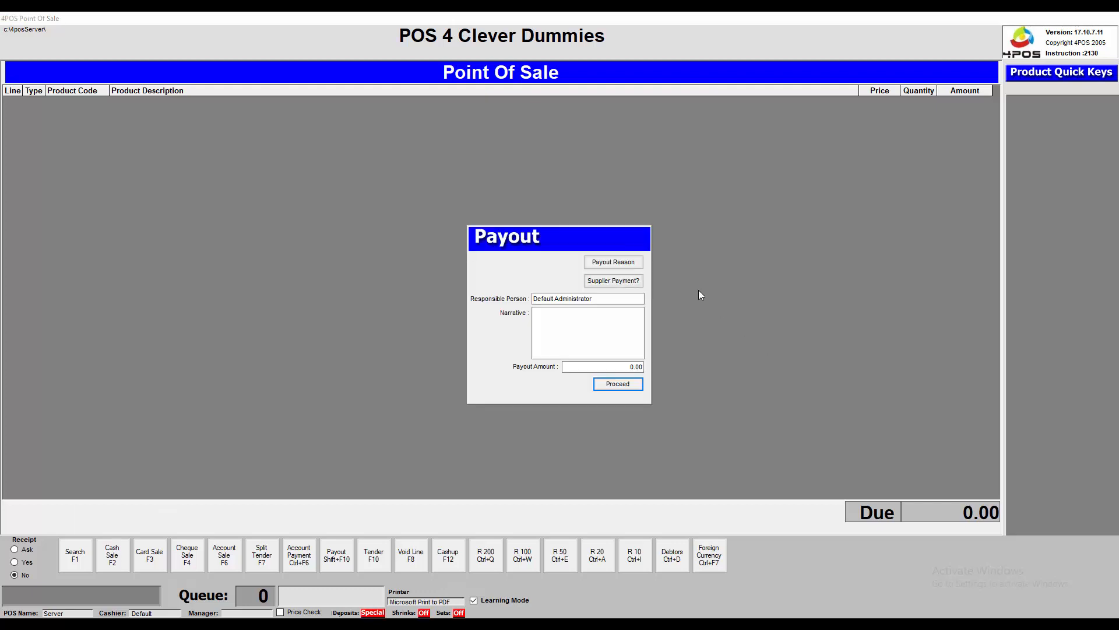
pyautogui.click(619, 265)
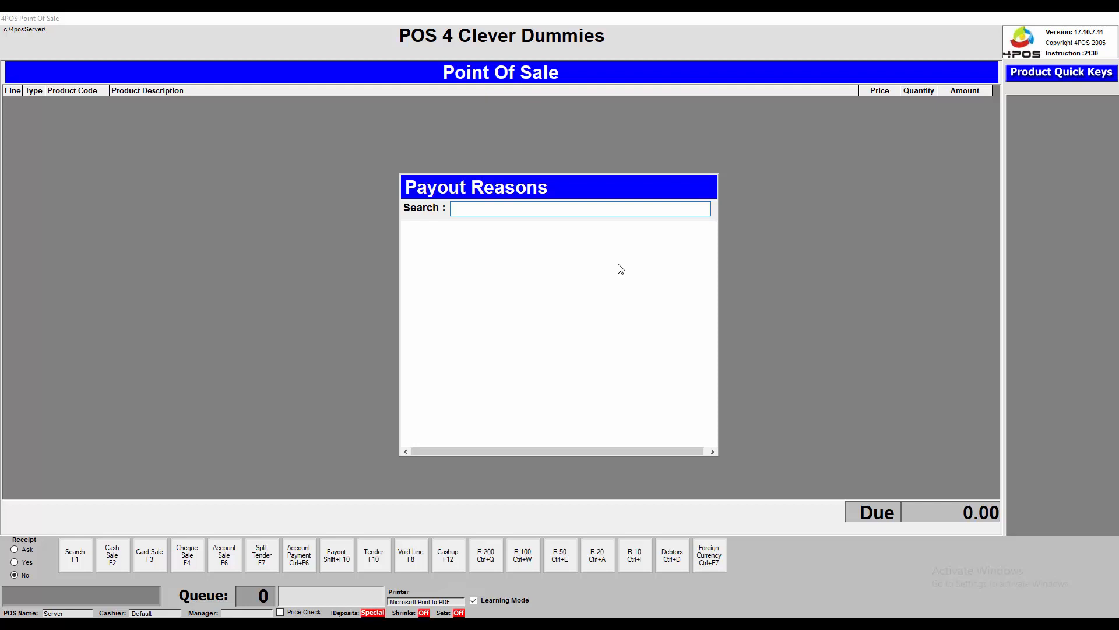
pyautogui.press('Escape')
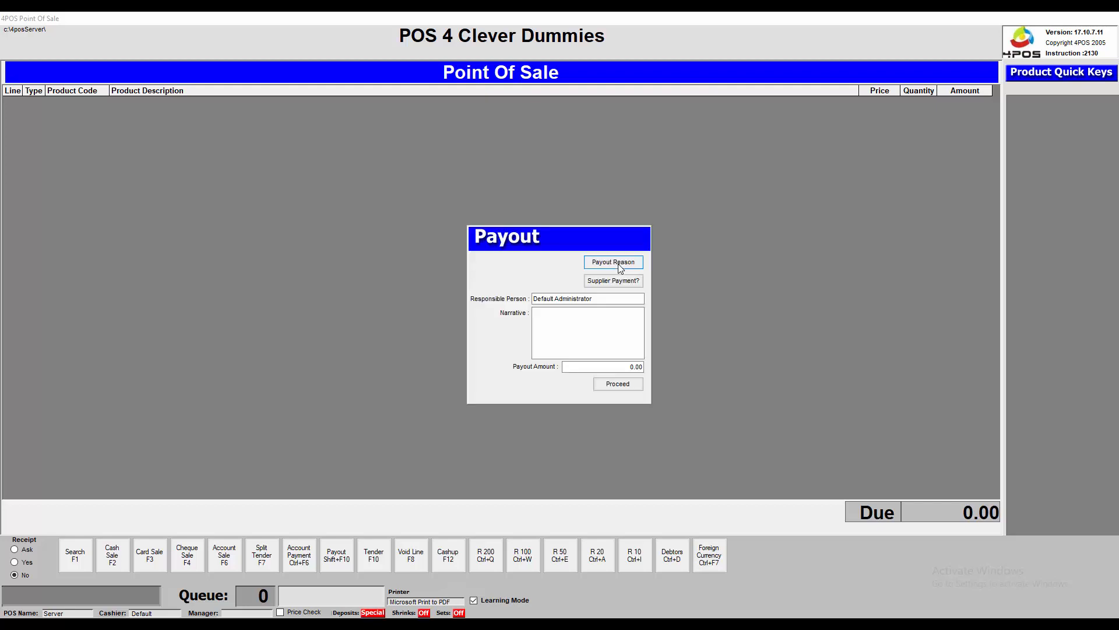
pyautogui.click(617, 385)
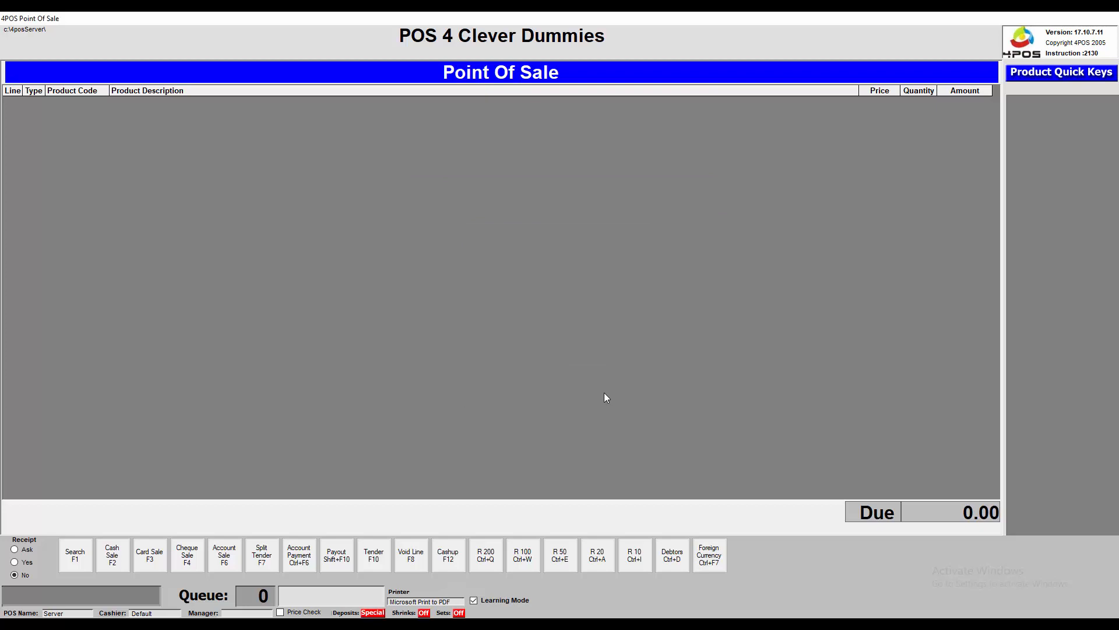
# Step: Switch to 4POS Back Office and add a payout reason named "Wages" in the payout reason maintenance
pyautogui.moveTo(557, 624)
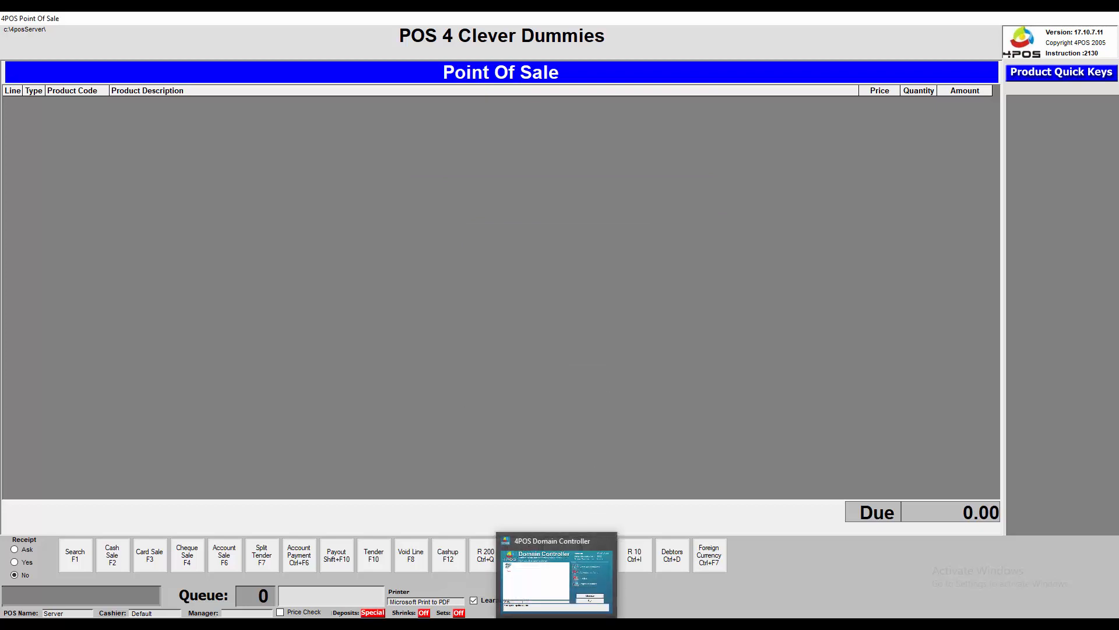
pyautogui.click(581, 569)
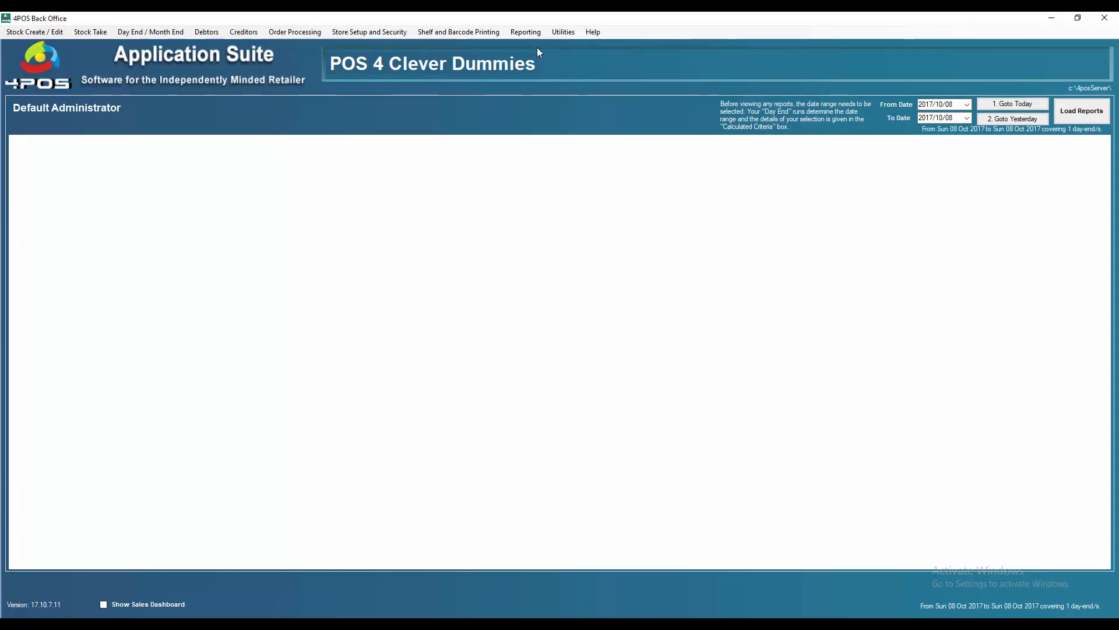
pyautogui.click(365, 33)
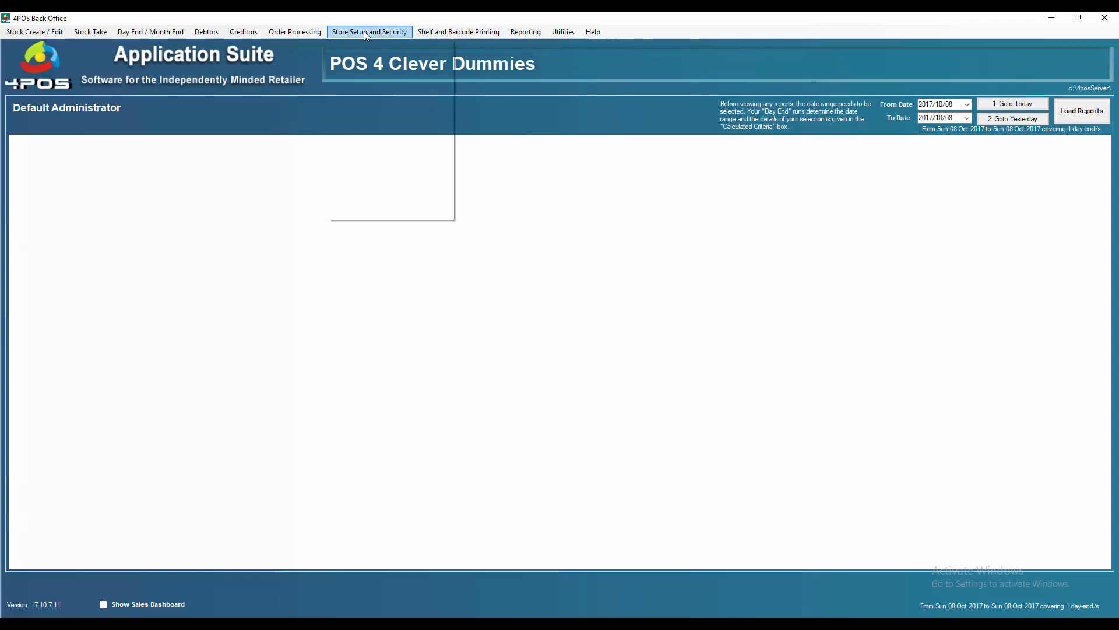
pyautogui.moveTo(409, 216)
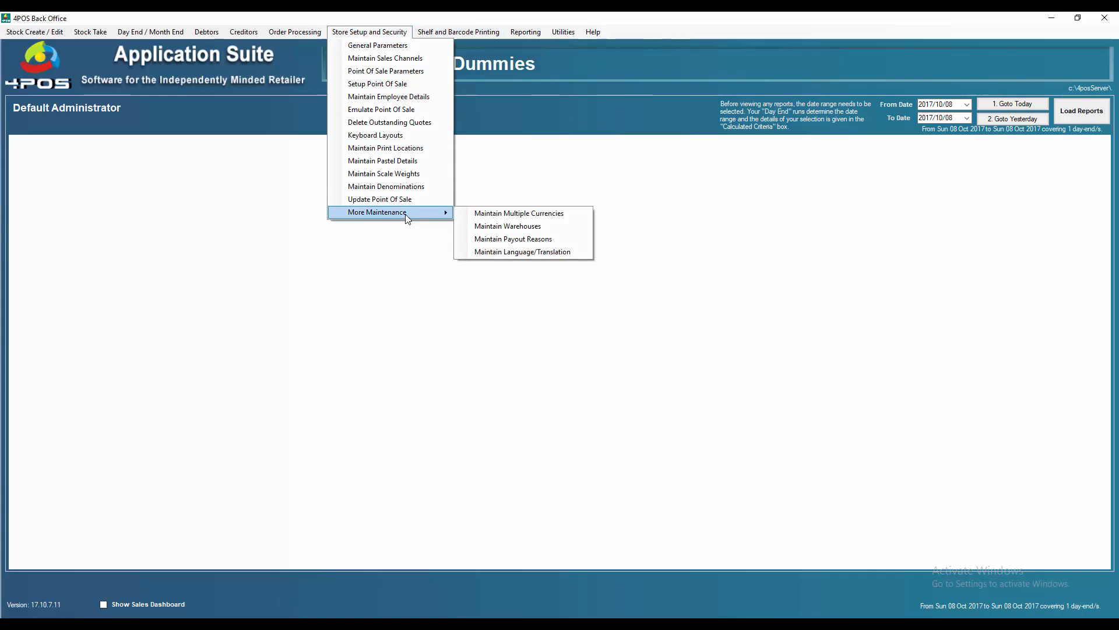
pyautogui.click(532, 239)
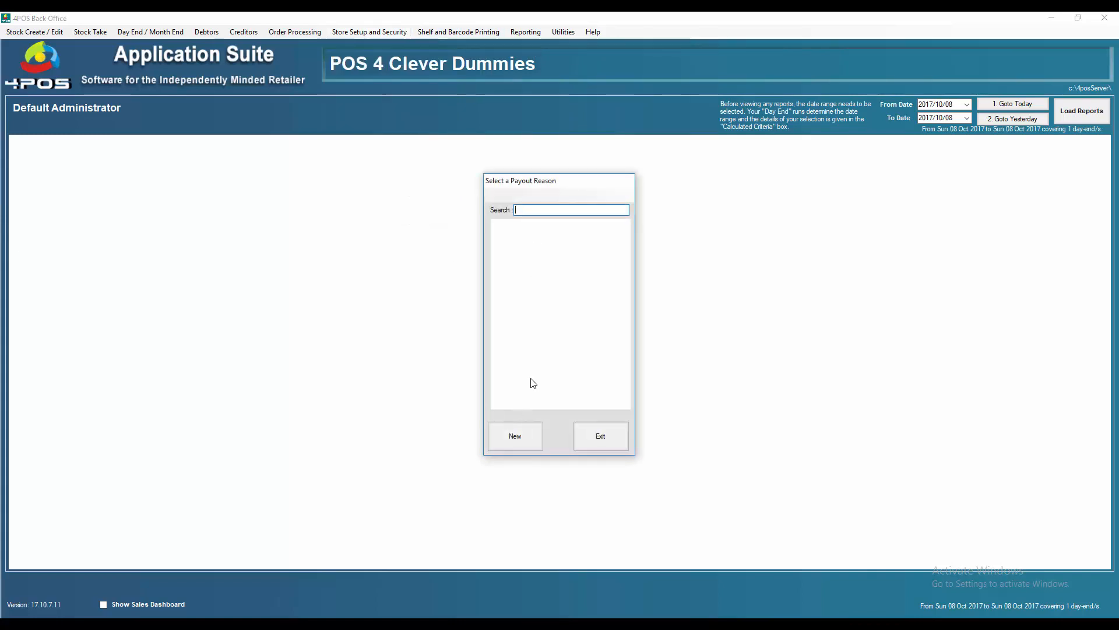
pyautogui.click(530, 438)
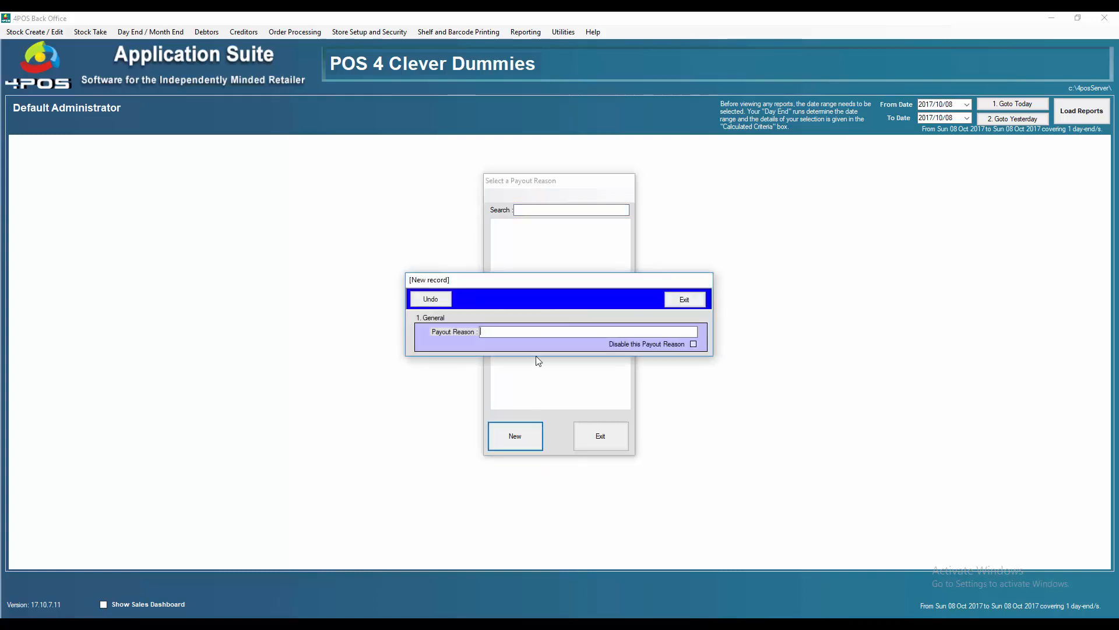
pyautogui.write('Wages')
pyautogui.click(699, 304)
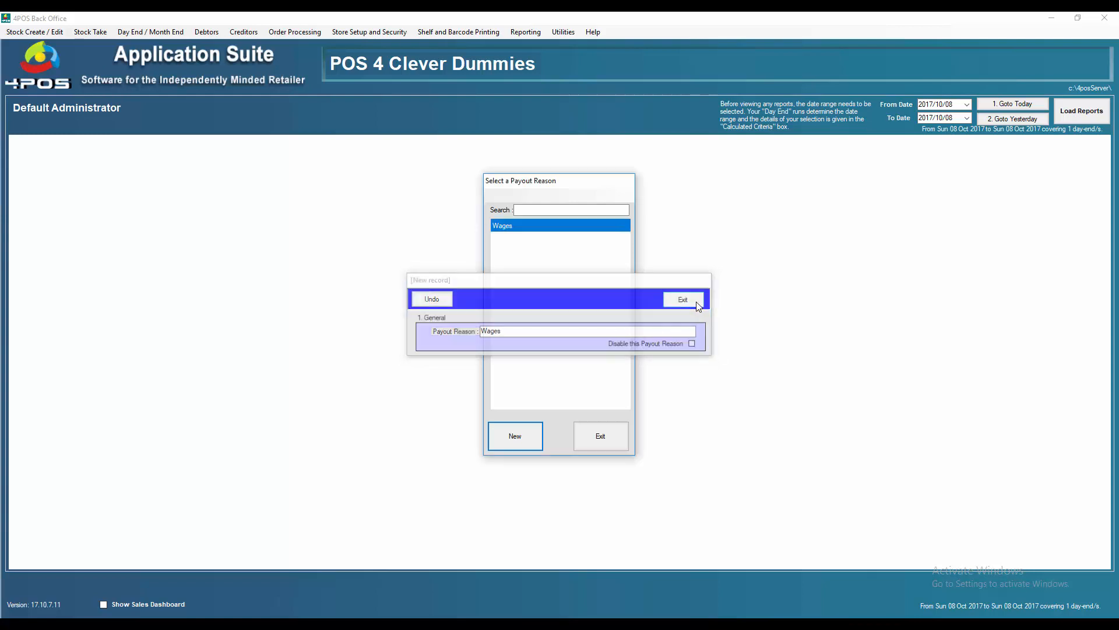
# Step: Add a second payout reason named "Petrol & Transport"
pyautogui.click(526, 436)
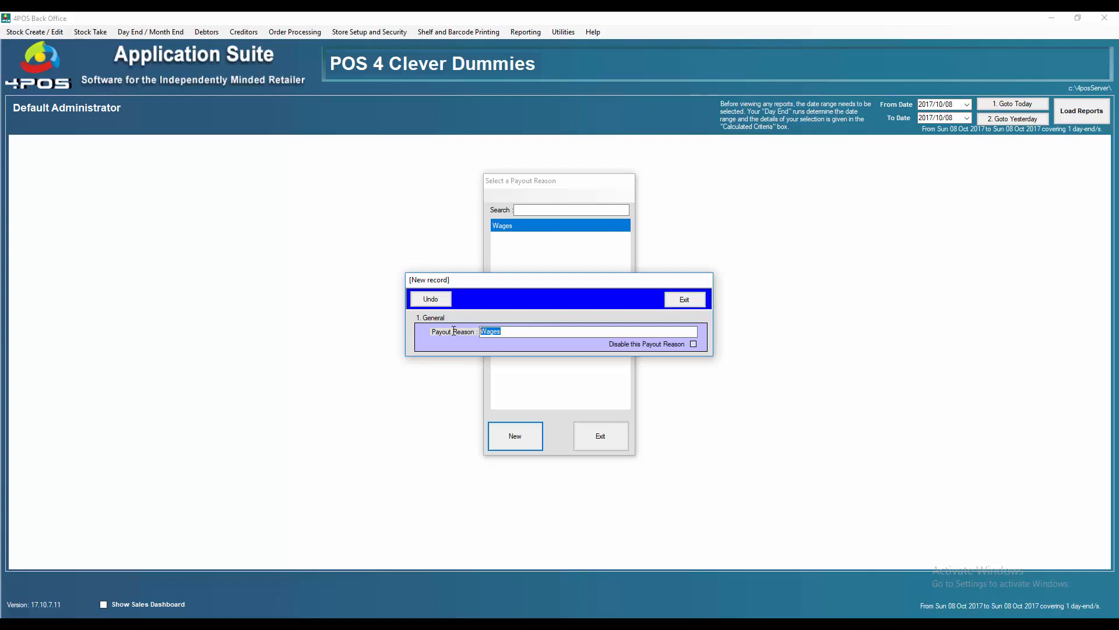
pyautogui.write('Petrol & Transport')
pyautogui.click(685, 300)
# Step: Add another payout reason named "Stationery & Postage"
pyautogui.click(536, 443)
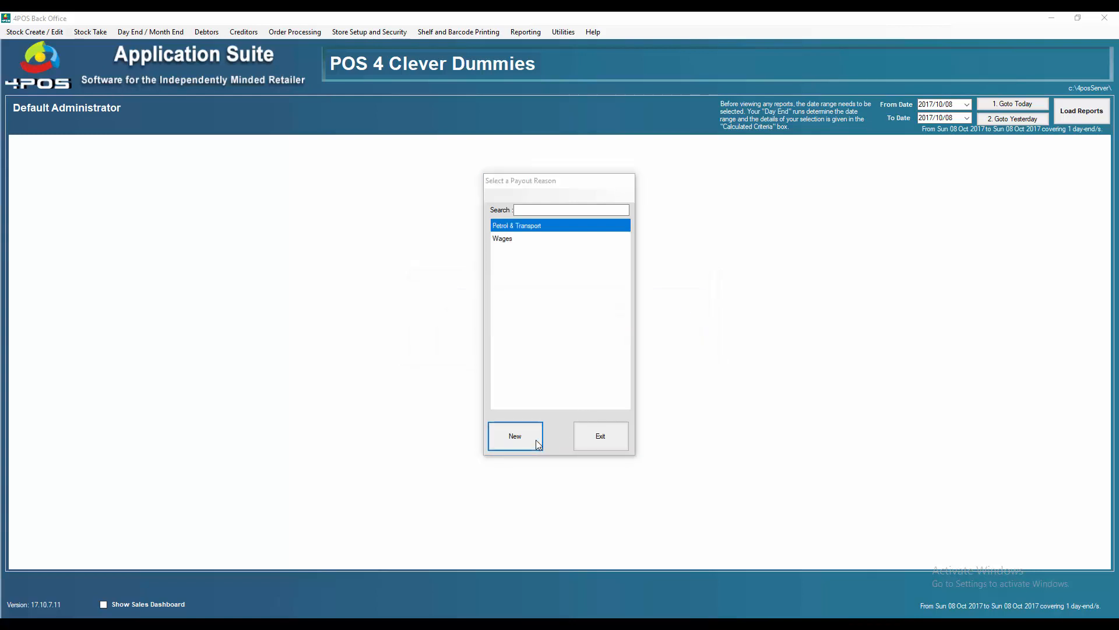
pyautogui.moveTo(543, 331); pyautogui.dragTo(425, 329)
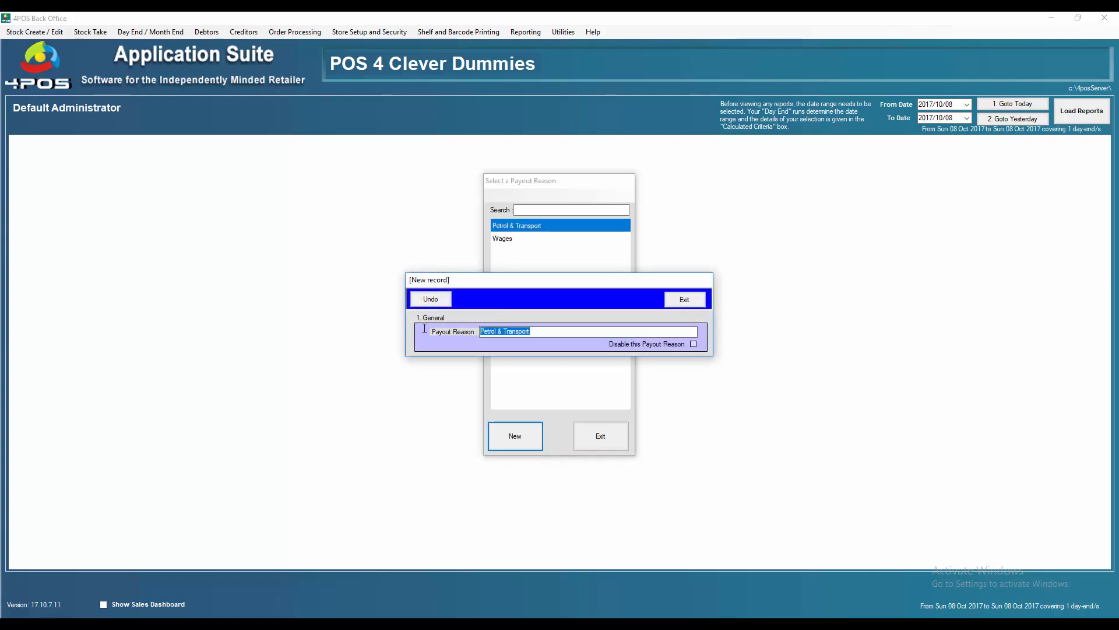
pyautogui.write('Stationer')
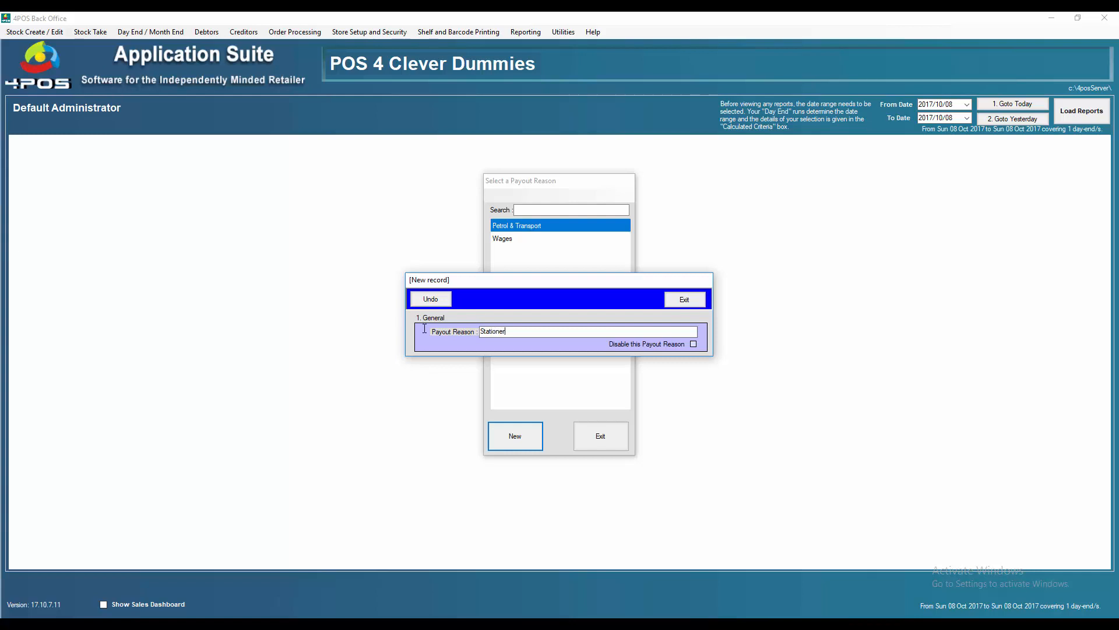
pyautogui.write('y & Postage')
pyautogui.click(688, 299)
# Step: Add a payout reason named "Milk & Dairy" and close the payout reason maintenance
pyautogui.click(537, 438)
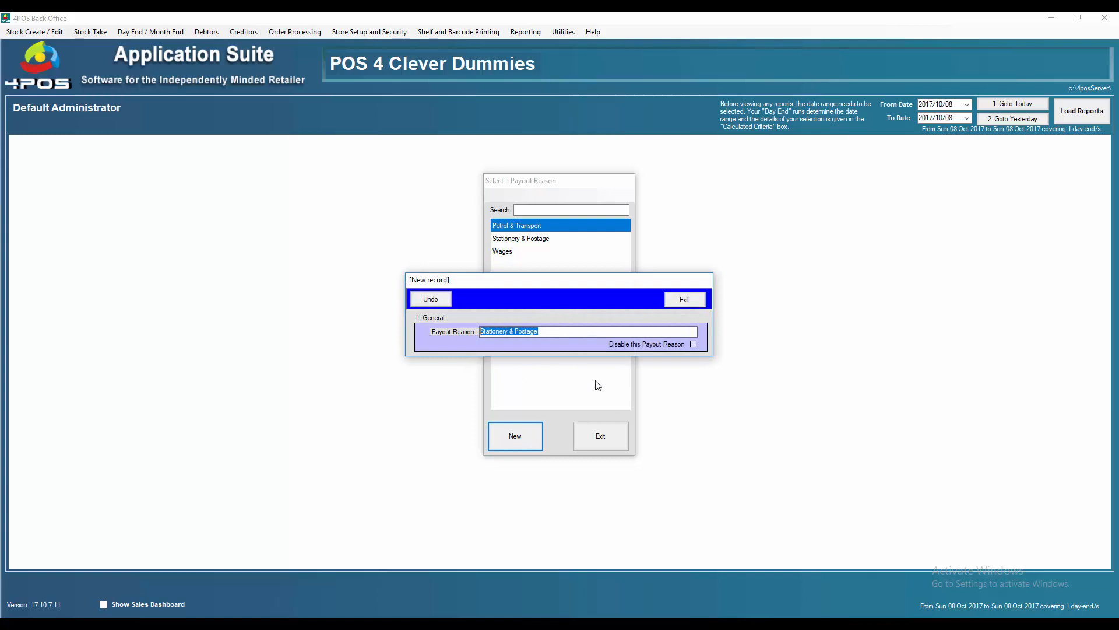
pyautogui.write('Milk')
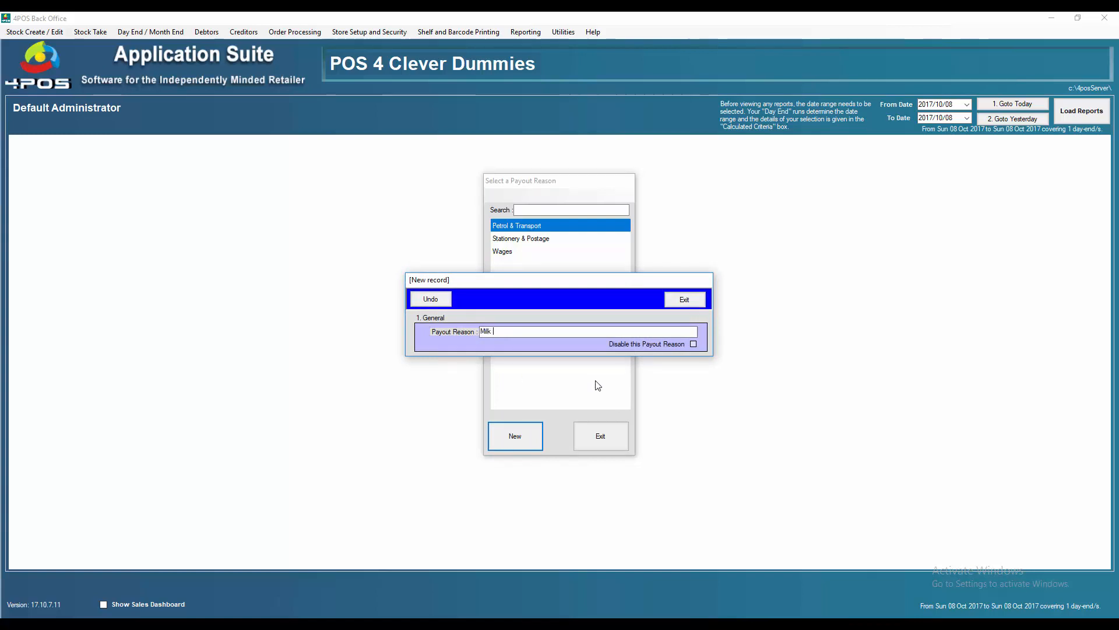
pyautogui.write(' & Dairy')
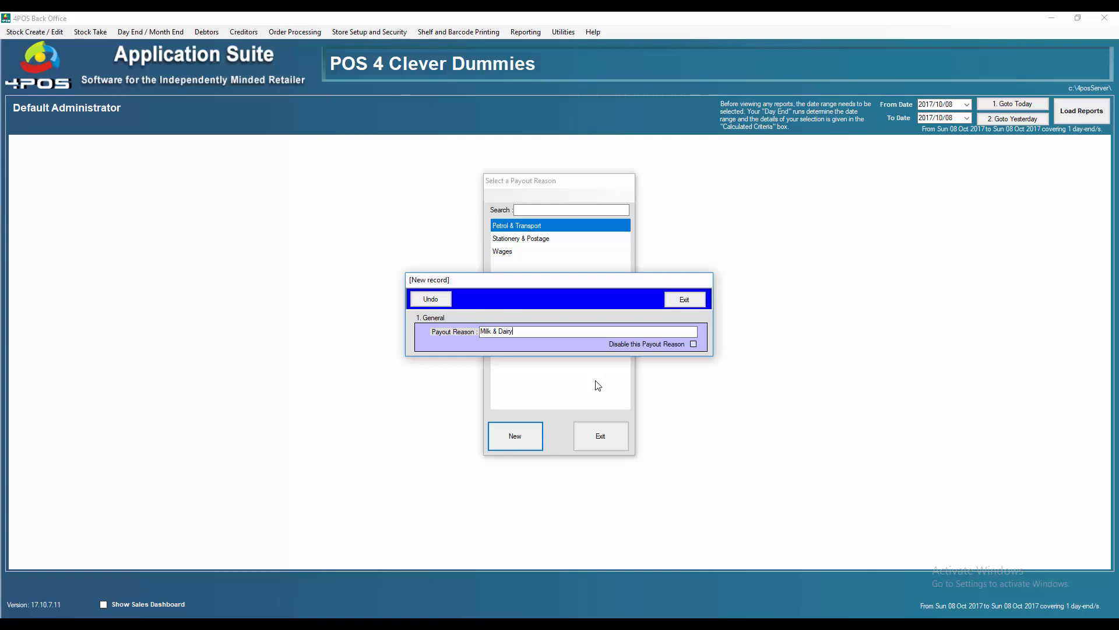
pyautogui.click(693, 304)
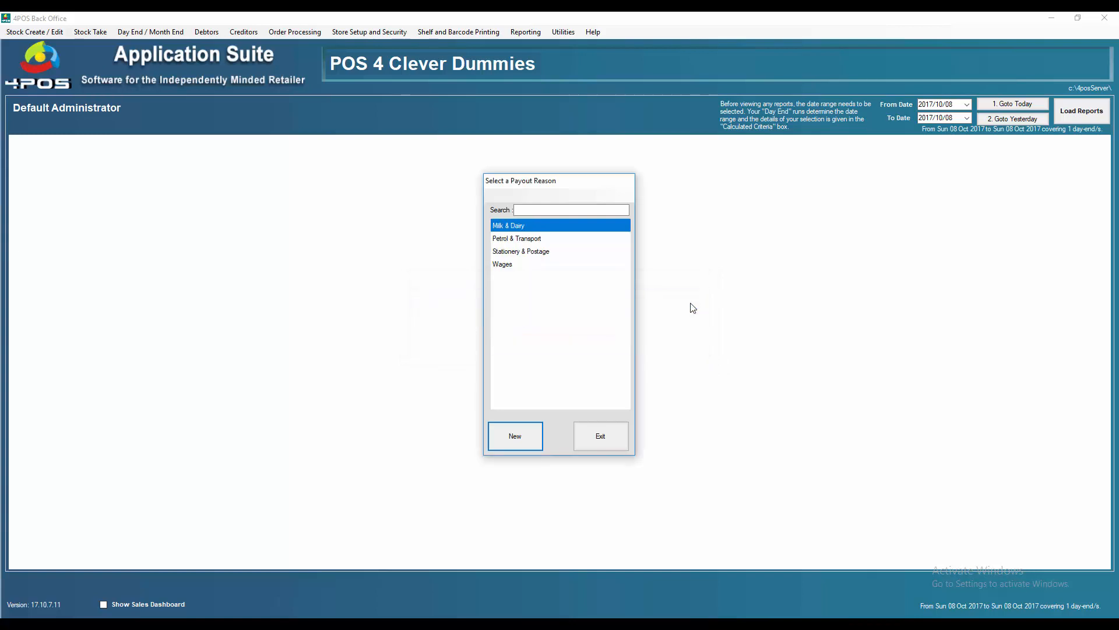
pyautogui.click(612, 438)
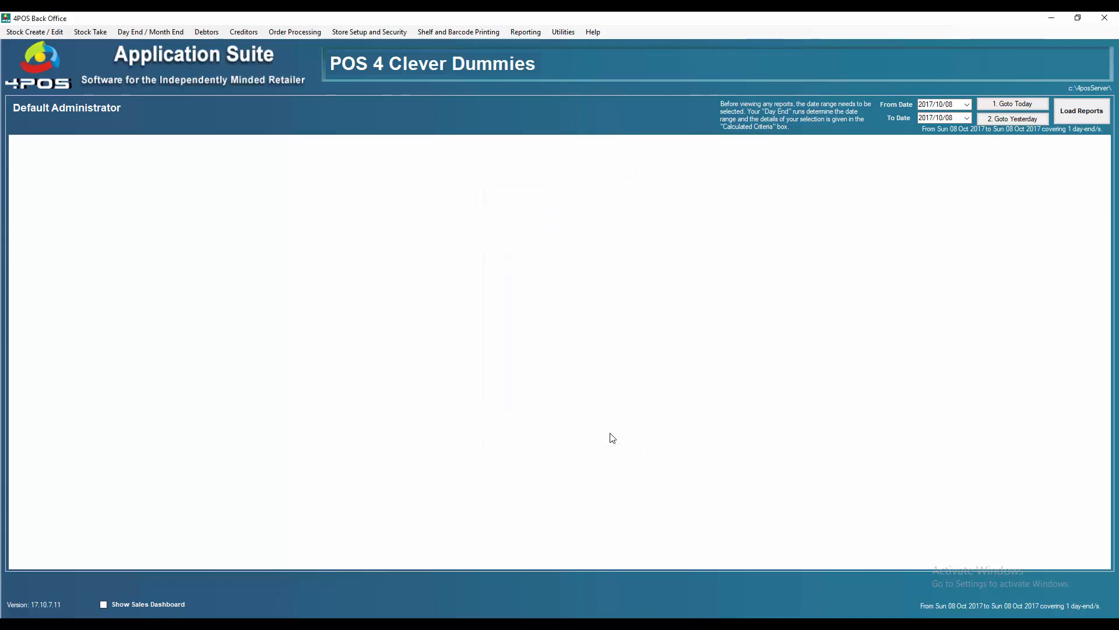
# Step: Switch back to 4POS Point Of Sale and start a new payout with the reason "Milk & Dairy"
pyautogui.click(614, 624)
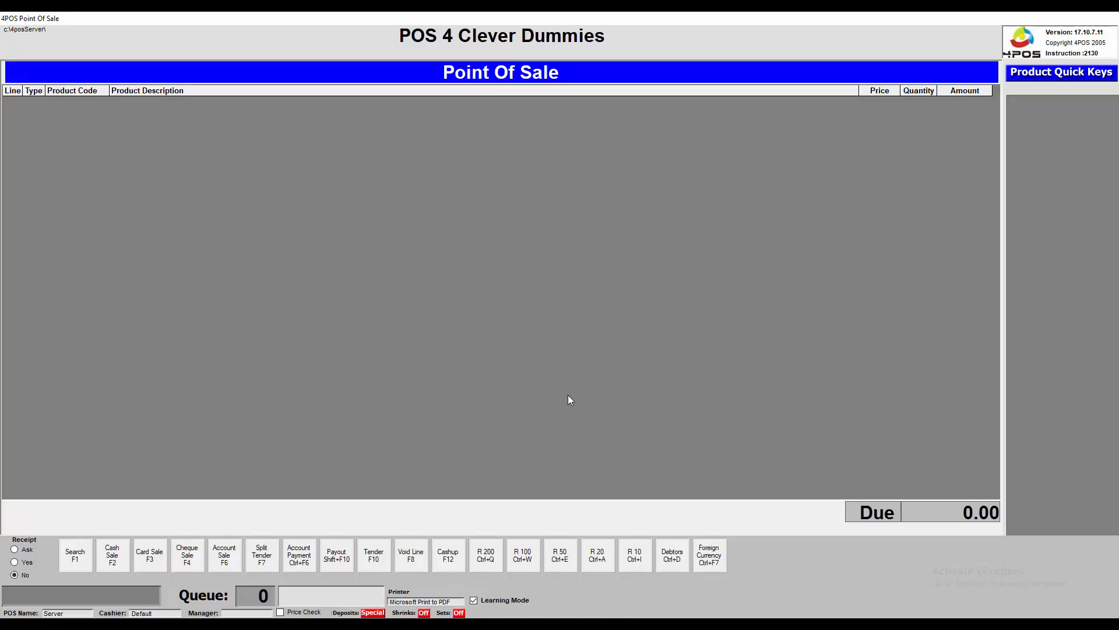
pyautogui.hotkey('shift', 'F10')
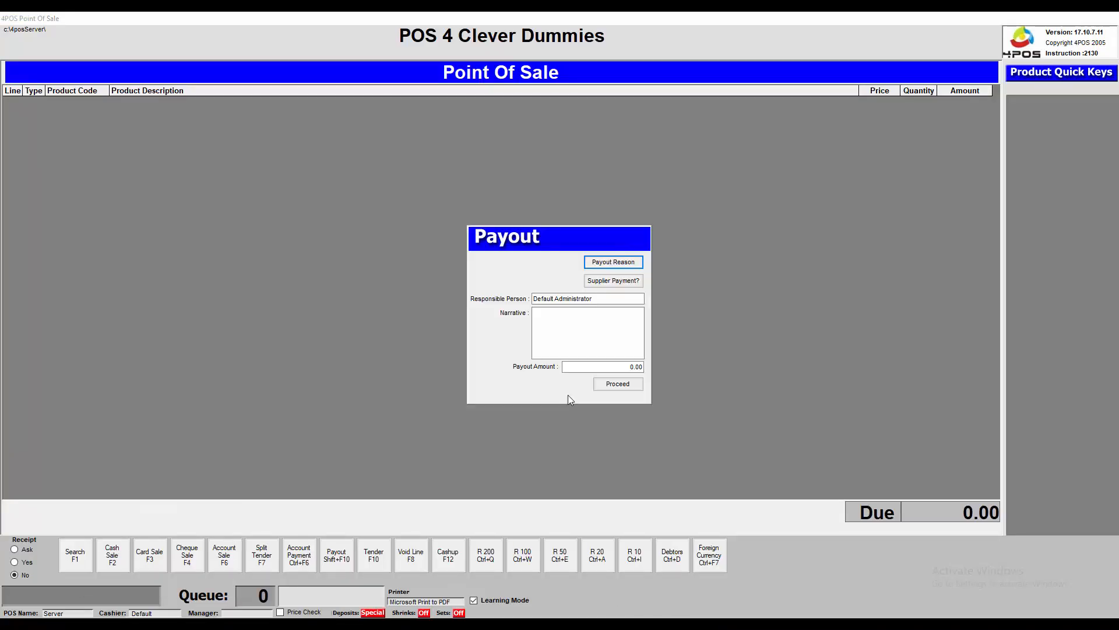
pyautogui.click(618, 264)
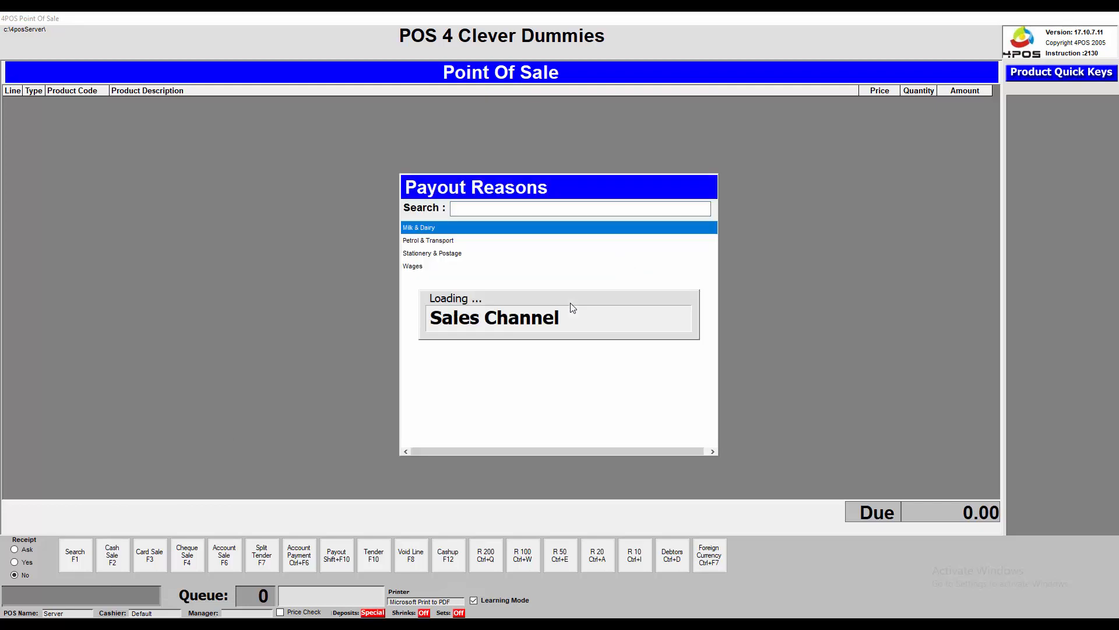
pyautogui.press('Down')
pyautogui.press('Down')
pyautogui.press('Down')
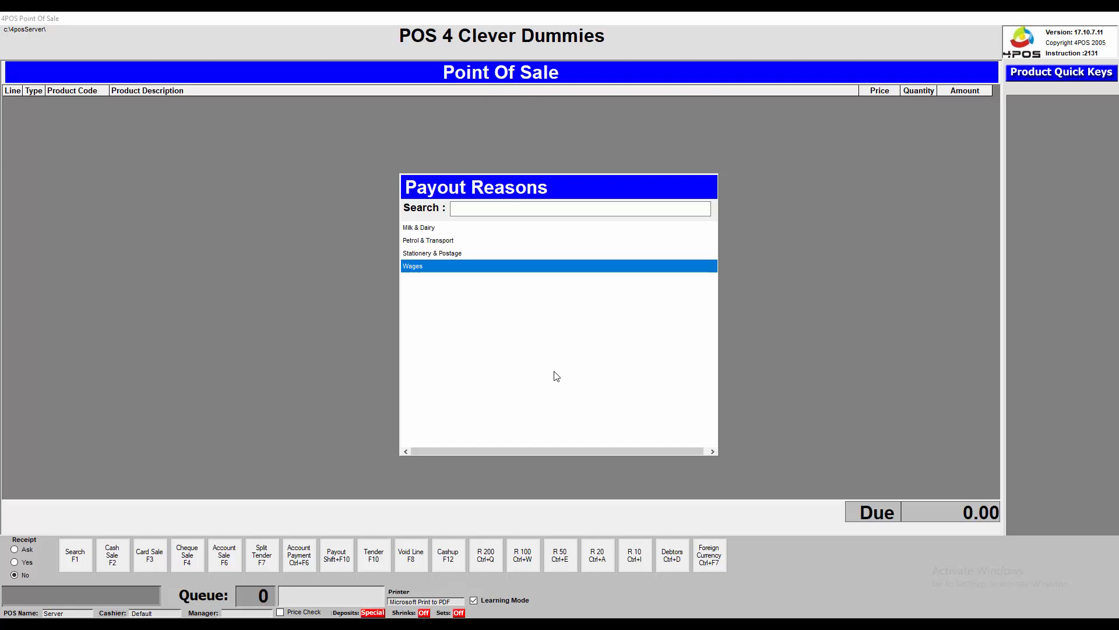
pyautogui.press('Up')
pyautogui.press('Up')
pyautogui.press('Up')
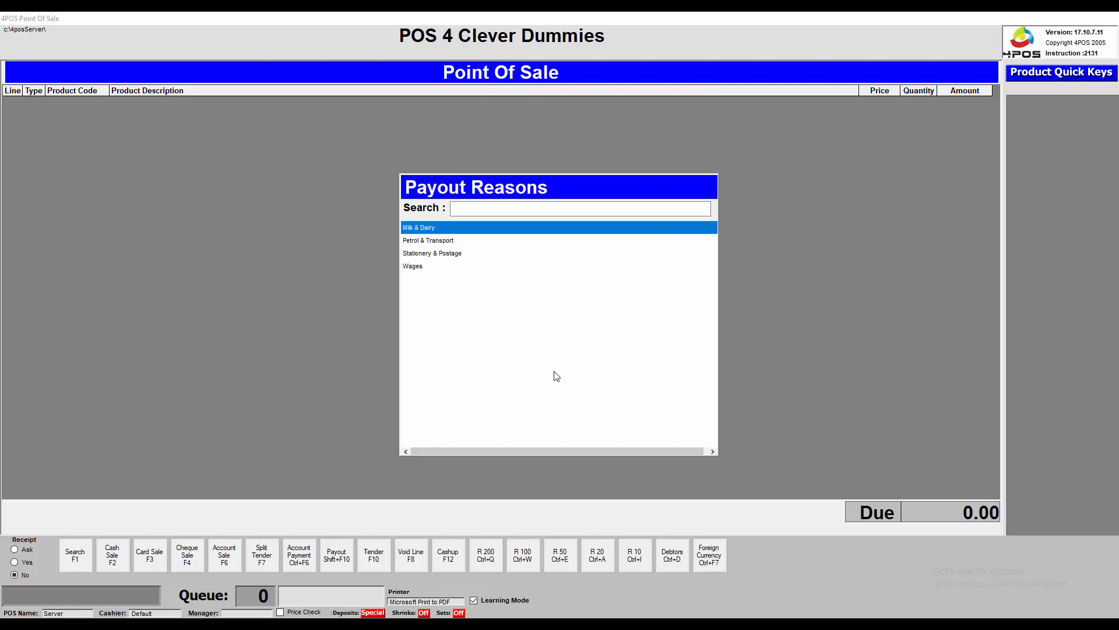
pyautogui.press('Return')
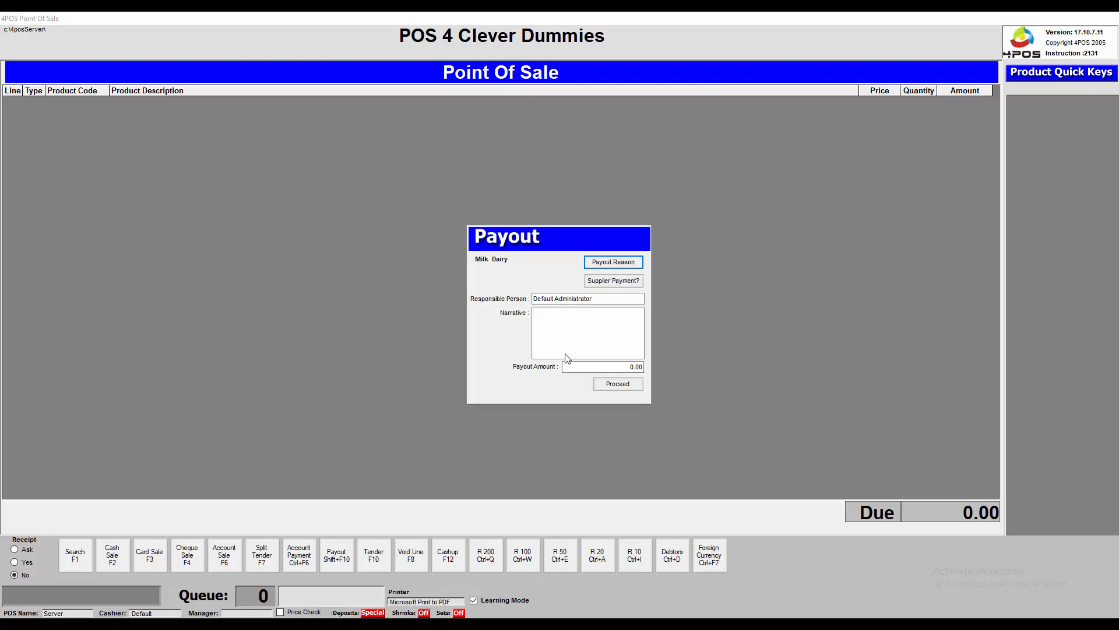
# Step: Fill in the payout with the narrative "Milk & Bread" and a payout amount of 2500
pyautogui.click(572, 324)
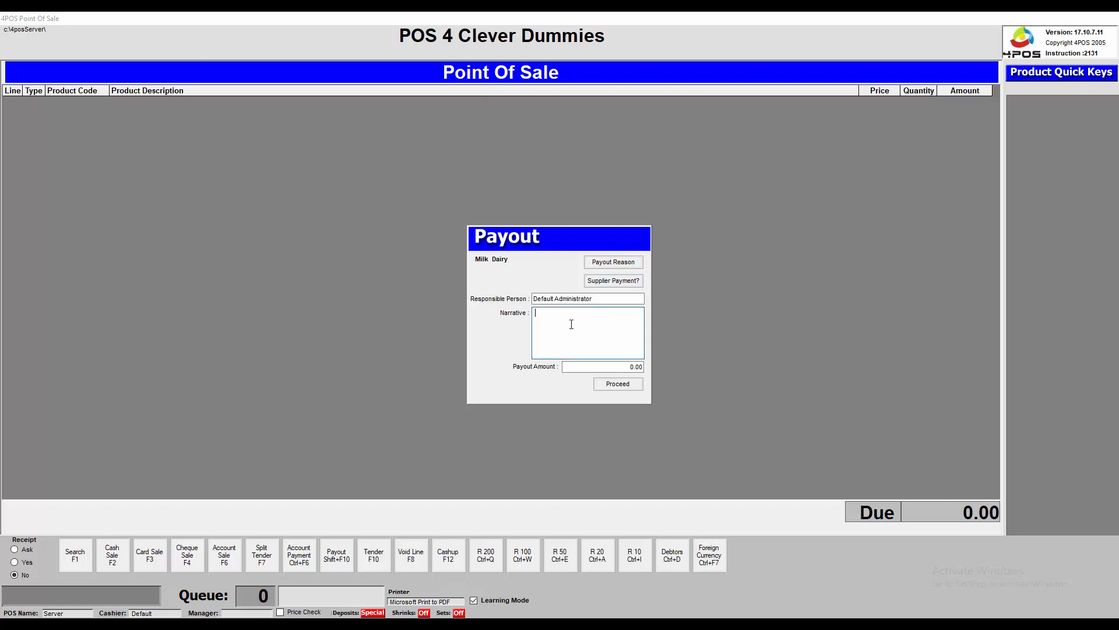
pyautogui.write('Milk & Bread')
pyautogui.press('Tab')
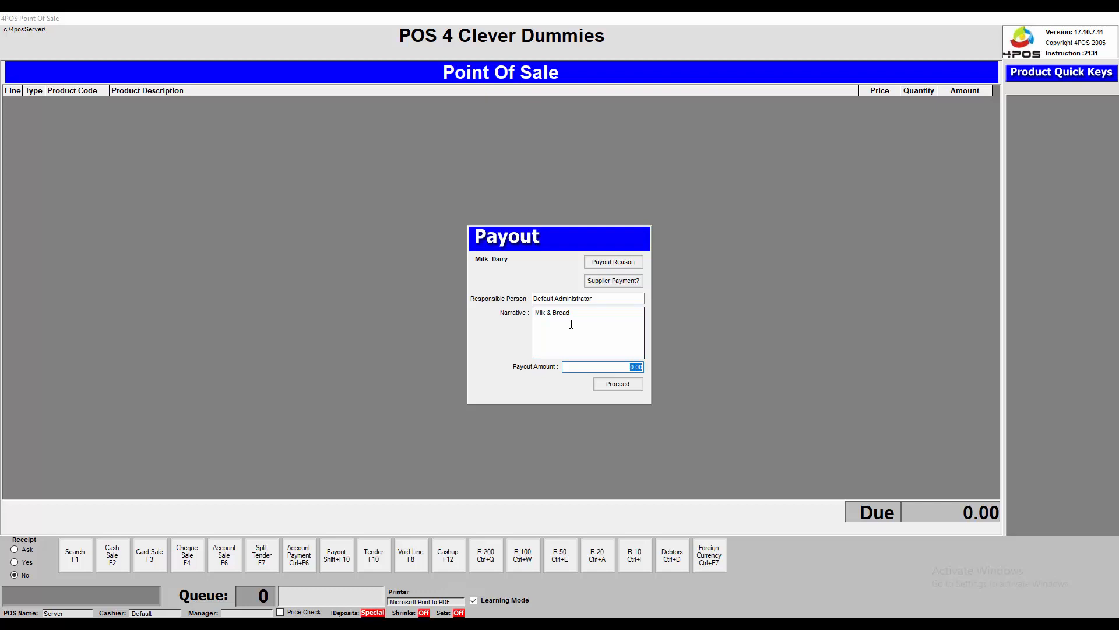
pyautogui.write('2500')
# Step: Commit the payout and save its printed slip as a PDF named "a" in Documents, replacing the existing file
pyautogui.click(622, 389)
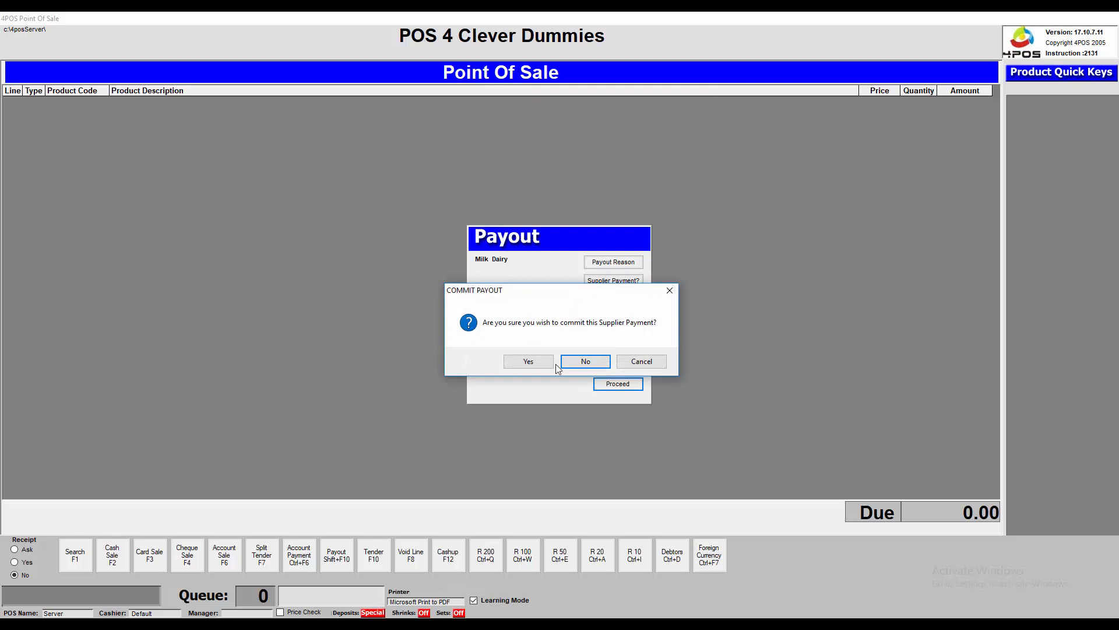
pyautogui.click(534, 364)
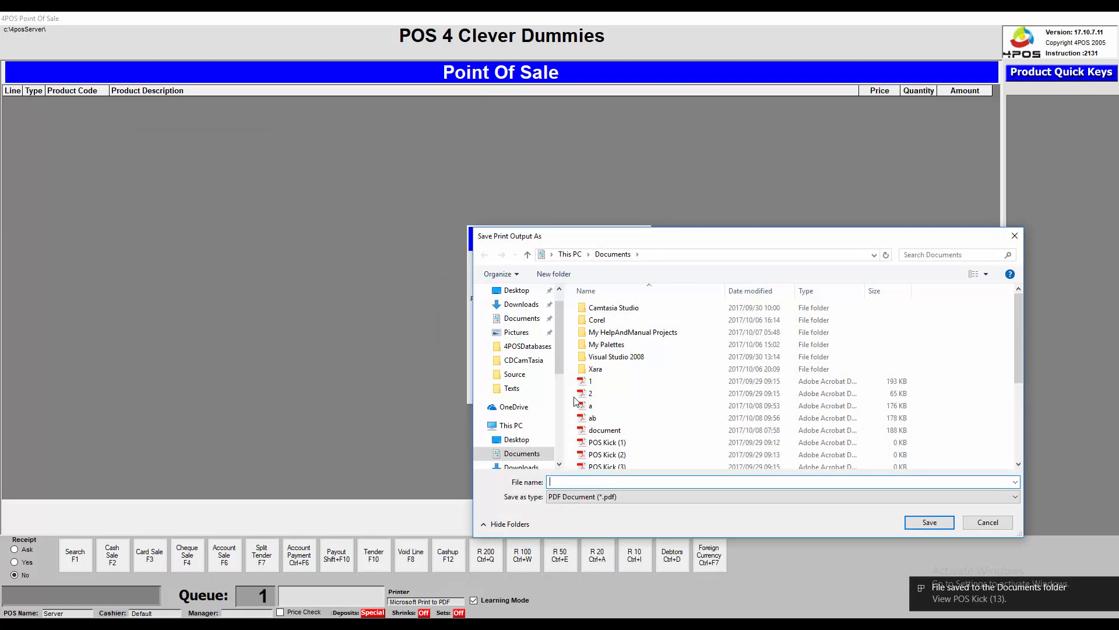
pyautogui.write('a')
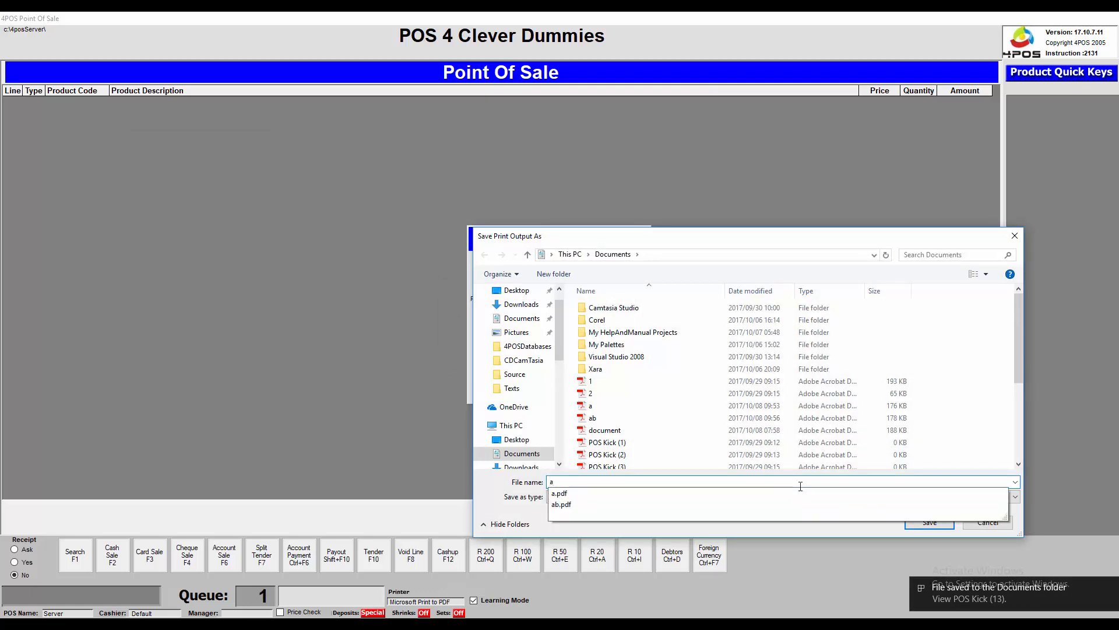
pyautogui.press('Return')
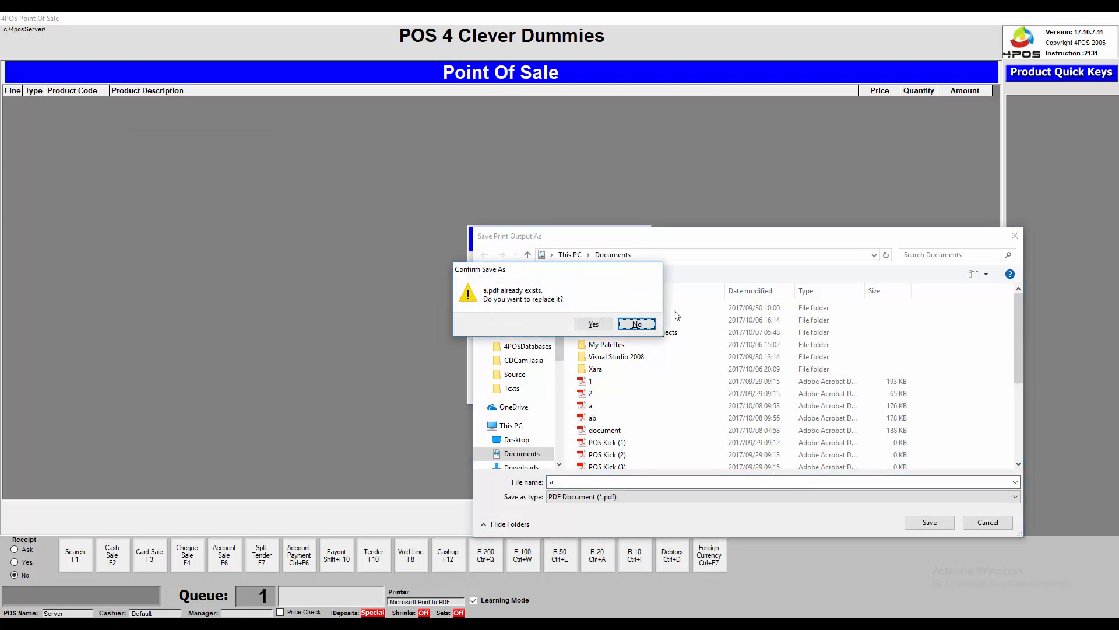
pyautogui.click(594, 325)
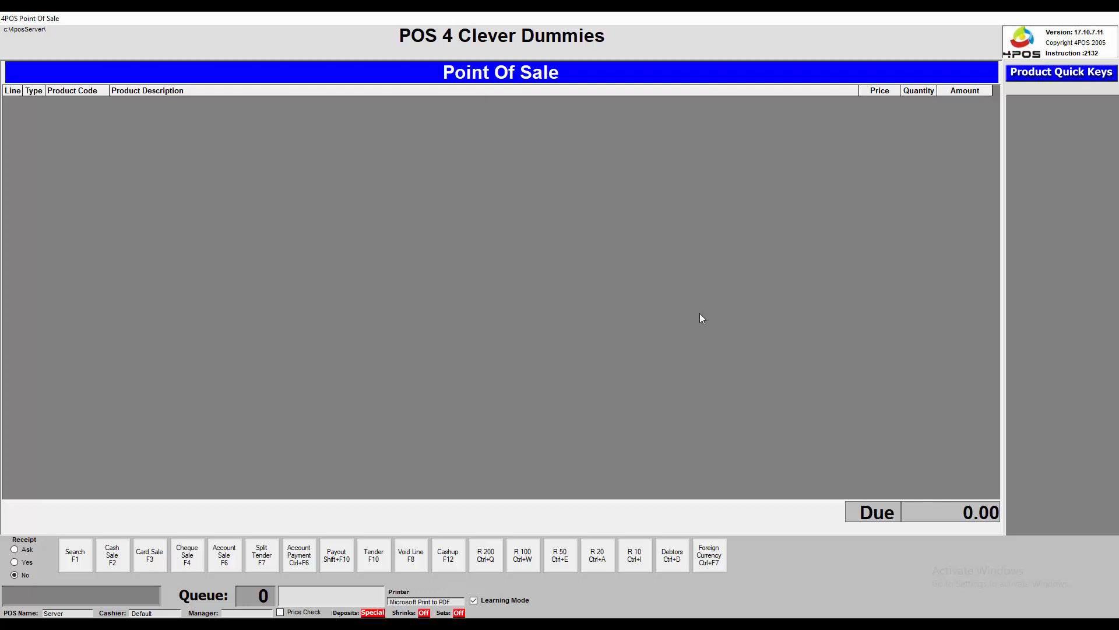
# Step: Start another payout and choose "Milk & Dairy" as its payout reason
pyautogui.hotkey('shift', 'F10')
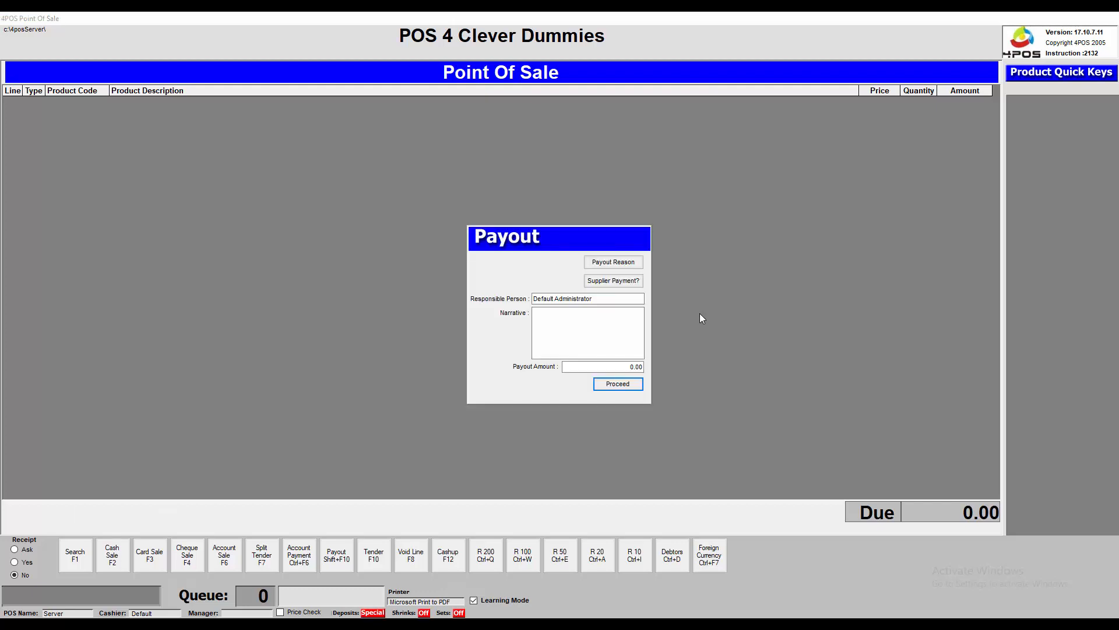
pyautogui.click(595, 263)
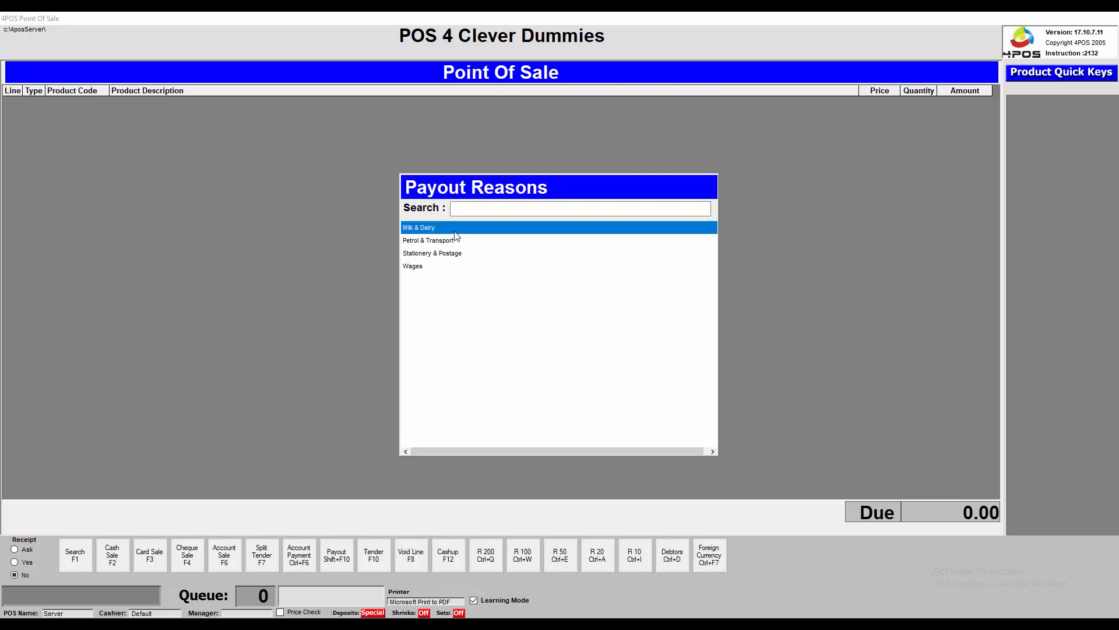
pyautogui.click(455, 231)
pyautogui.press('Down')
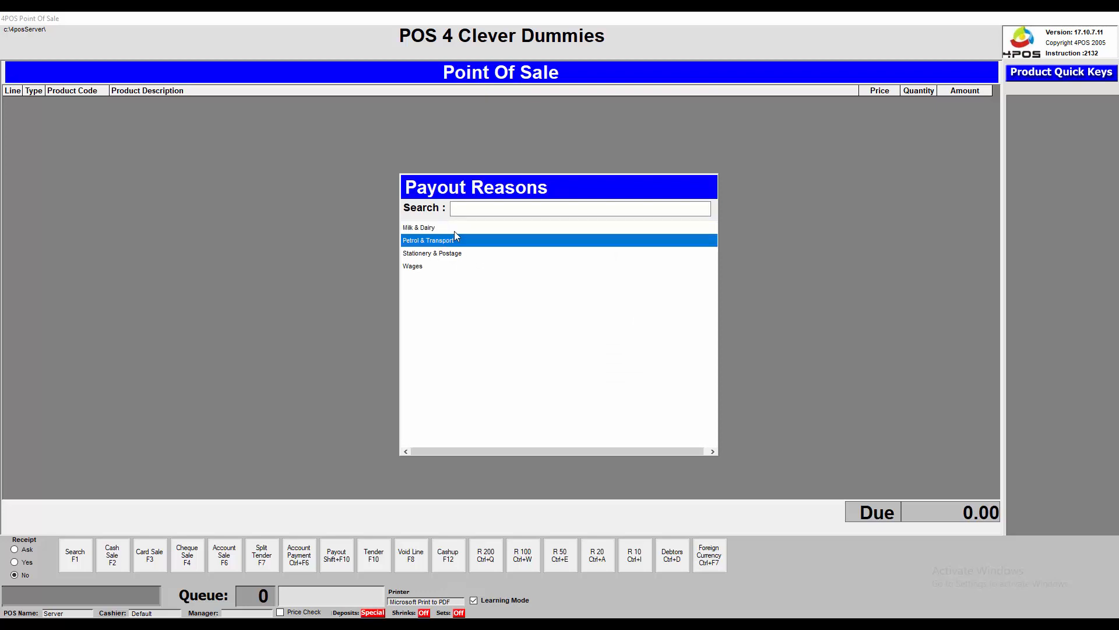
pyautogui.press('Up')
pyautogui.press('Return')
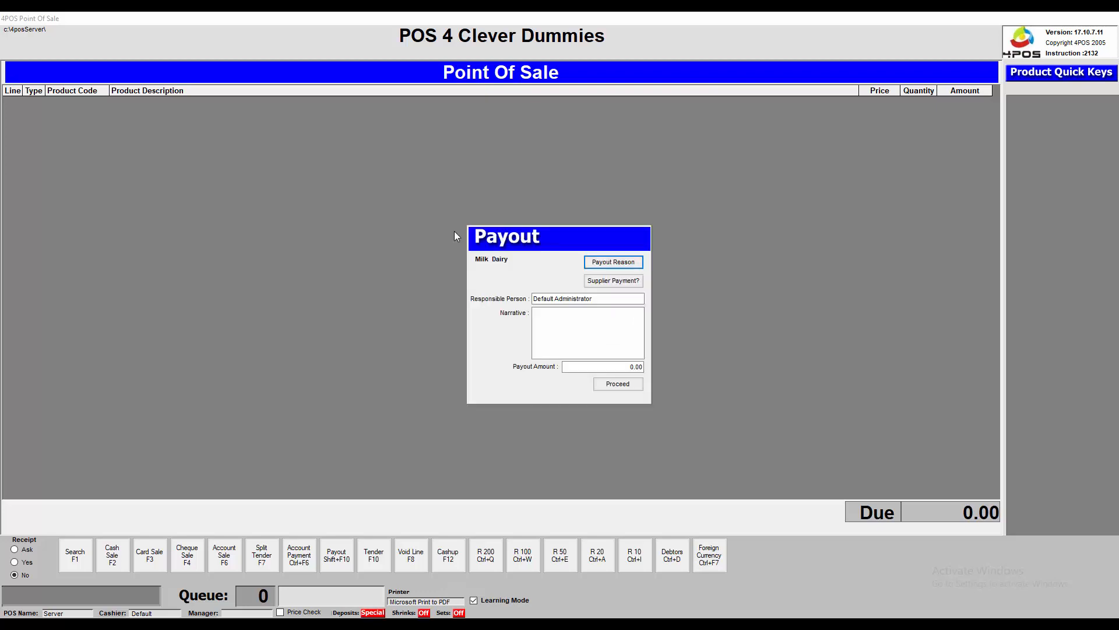
pyautogui.click(571, 319)
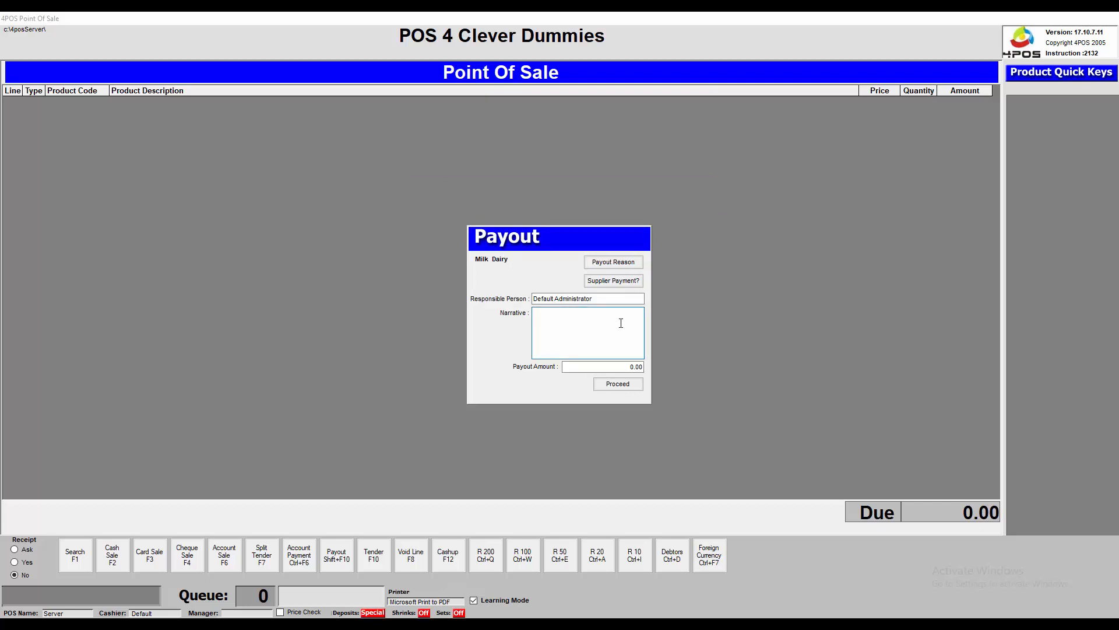
pyautogui.write('Change')
pyautogui.press('Tab')
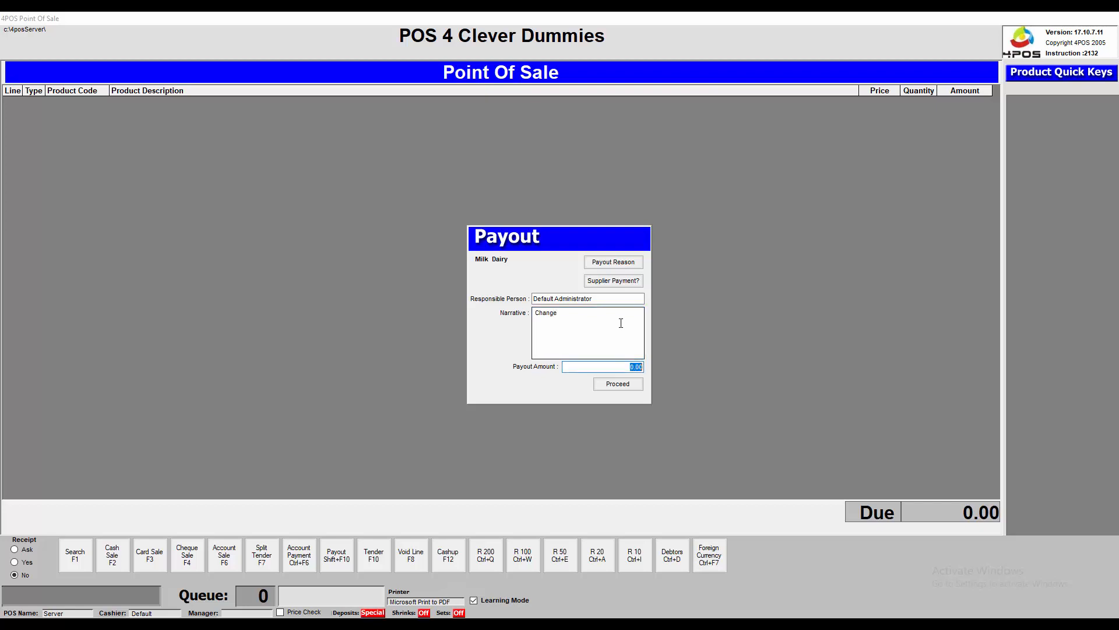
pyautogui.write('325')
pyautogui.click(637, 383)
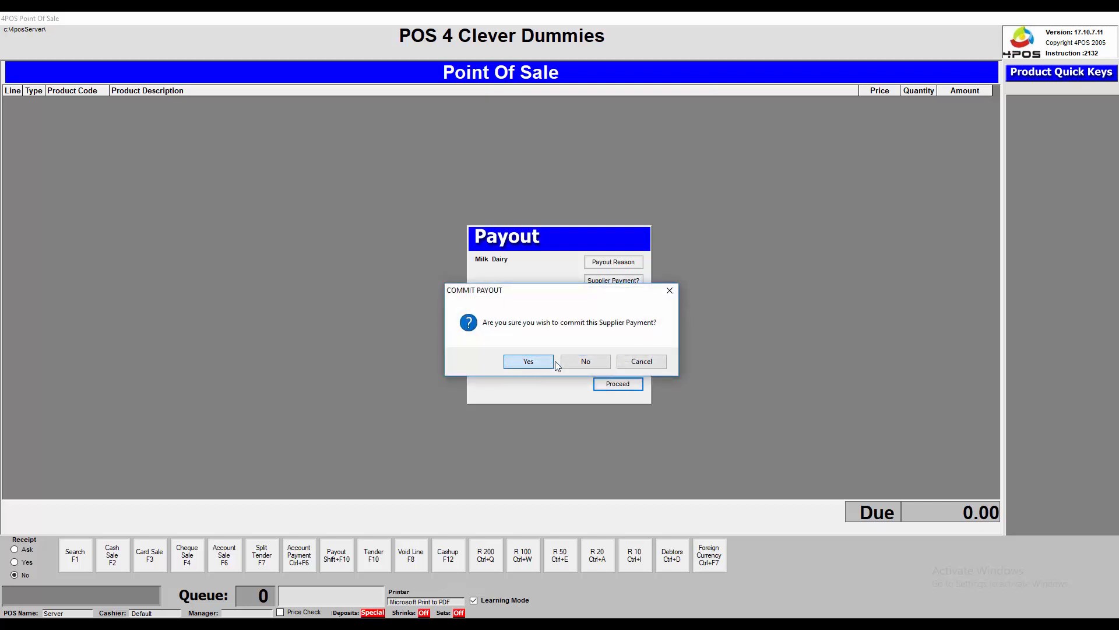
pyautogui.click(578, 364)
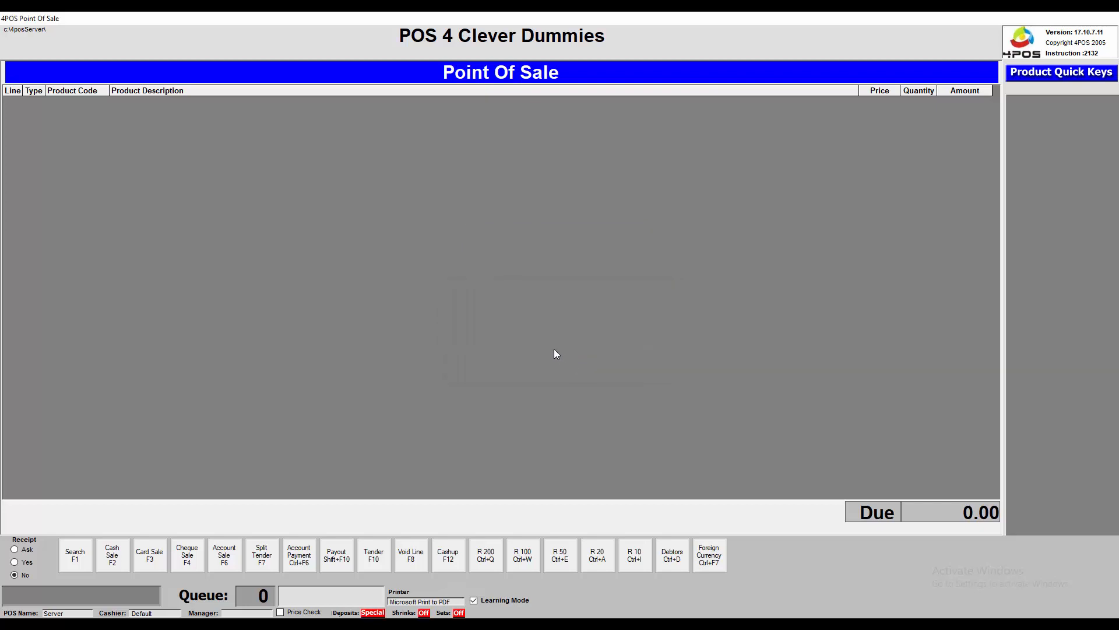
# Step: Start a new payout and choose "Milk & Dairy" as its payout reason
pyautogui.hotkey('shift', 'F10')
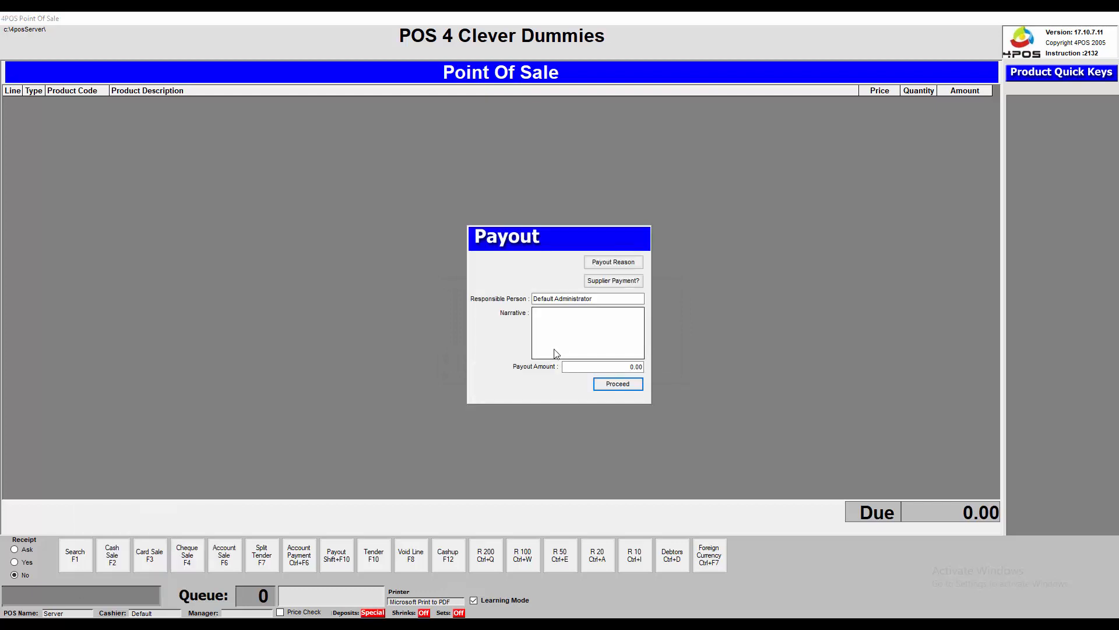
pyautogui.click(590, 264)
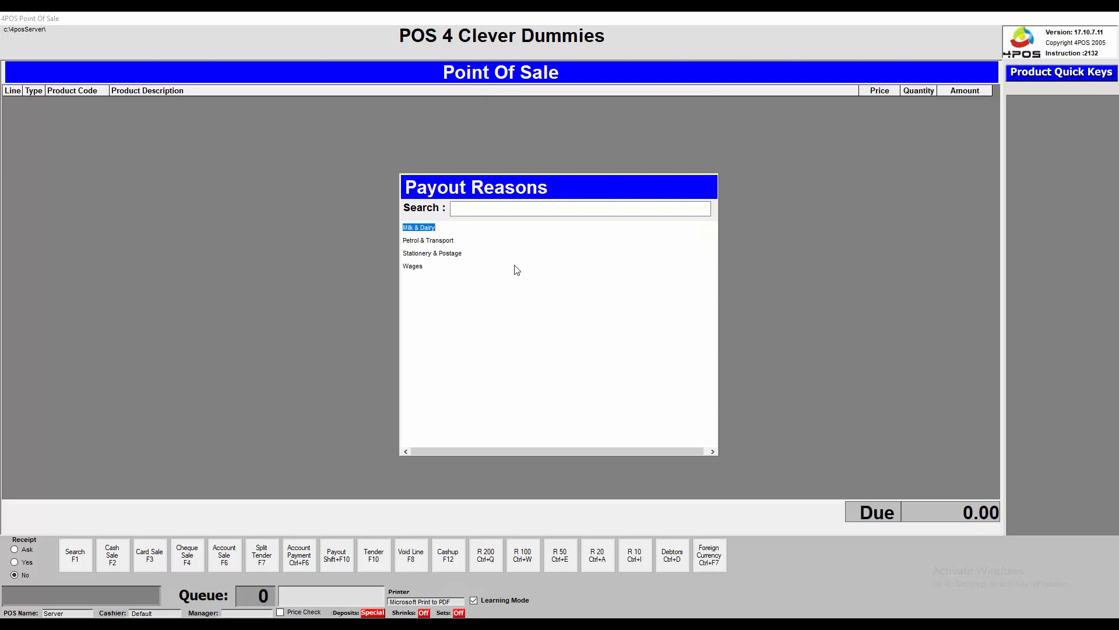
pyautogui.press('Down')
pyautogui.press('Up')
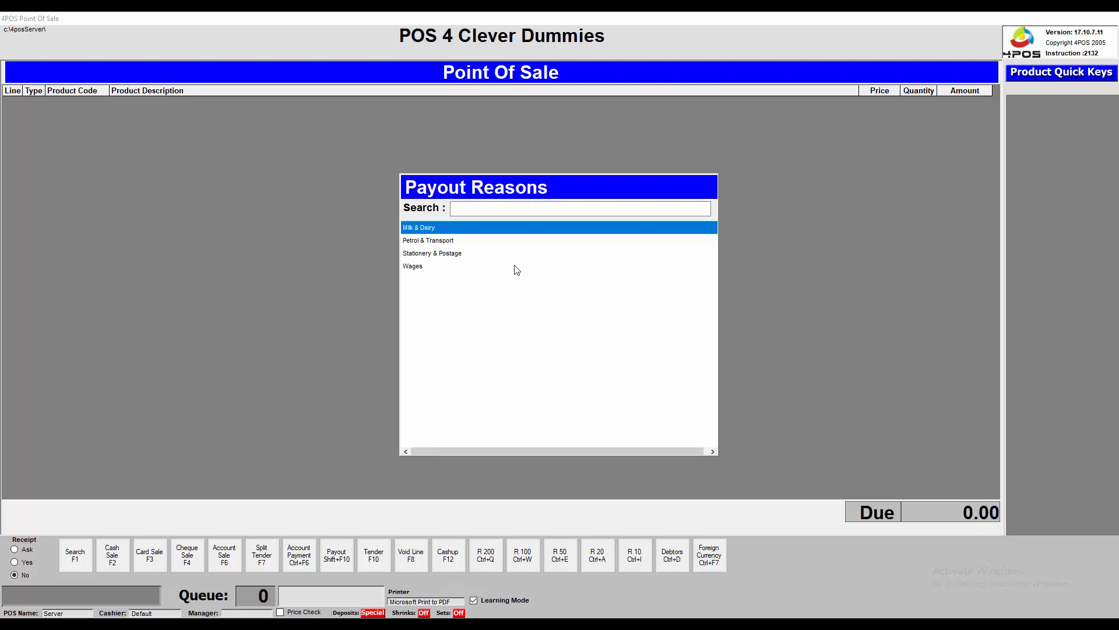
pyautogui.press('Return')
# Step: Fill in the narrative "Change" and turn the payout into a pay-in by entering a negative amount of 325
pyautogui.click(567, 327)
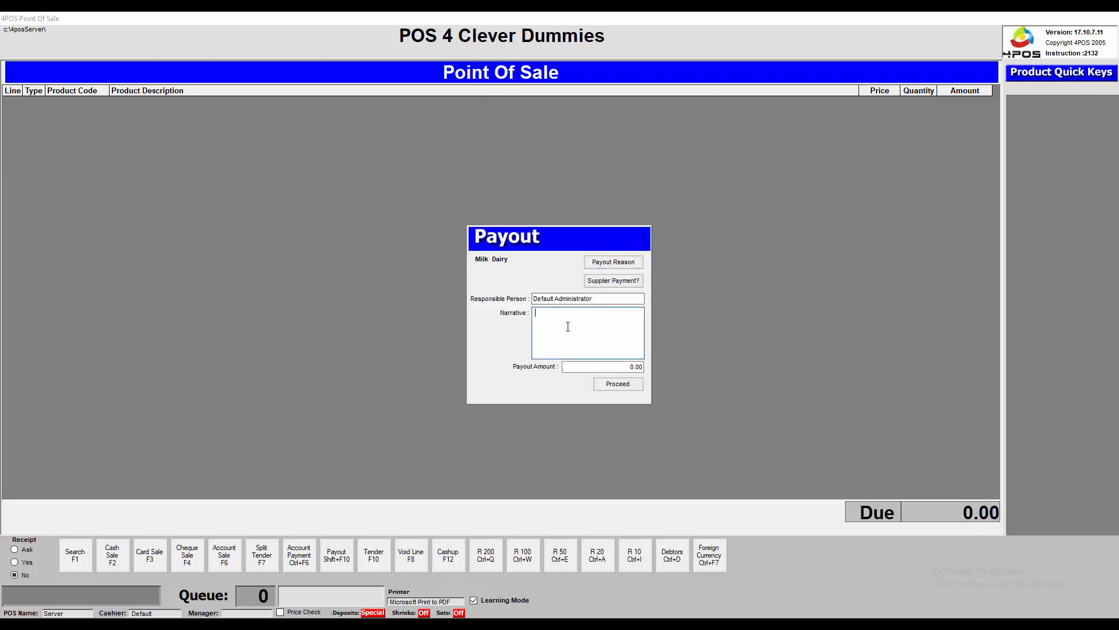
pyautogui.write('Change')
pyautogui.press('Tab')
pyautogui.press('-')
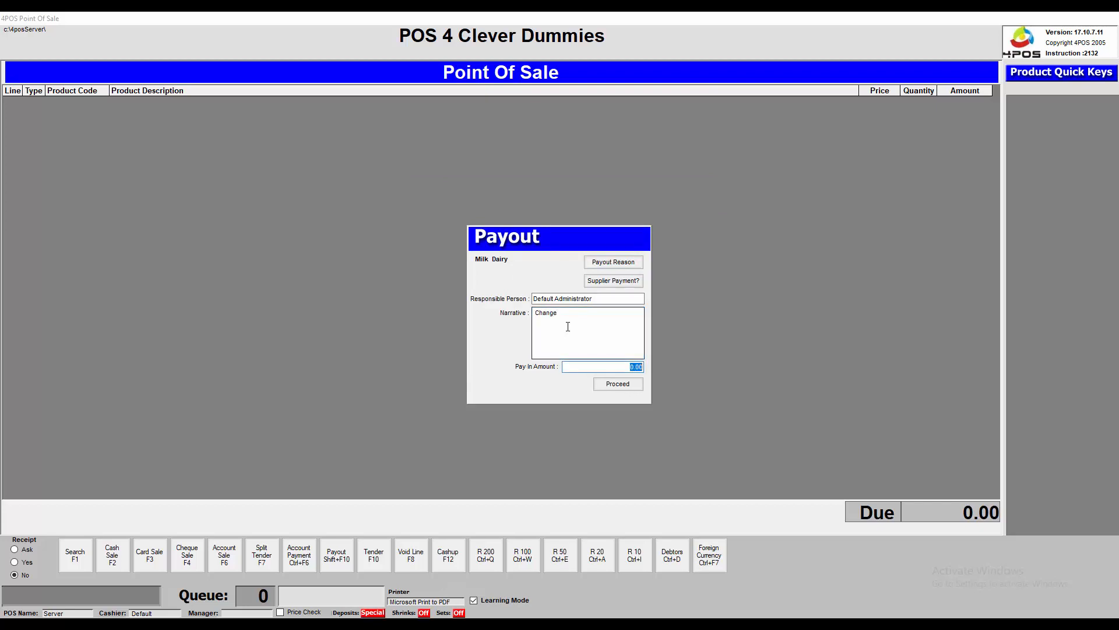
pyautogui.write('325')
# Step: Commit the returned-change payout and cancel saving its printed slip as a PDF
pyautogui.press('Tab')
pyautogui.press('Return')
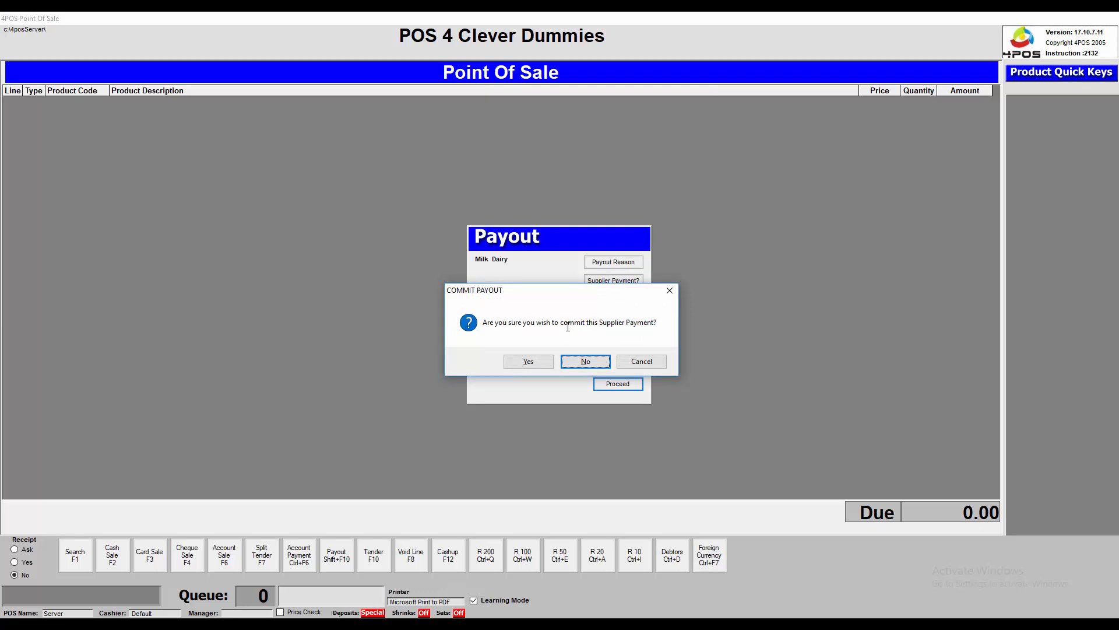
pyautogui.press('y')
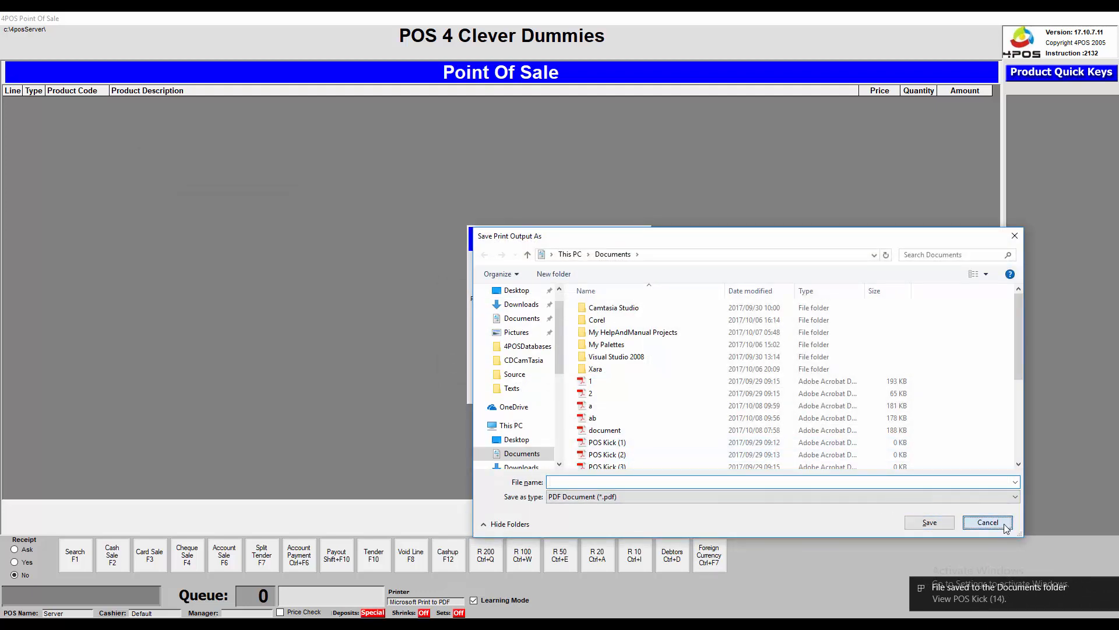
pyautogui.click(1005, 524)
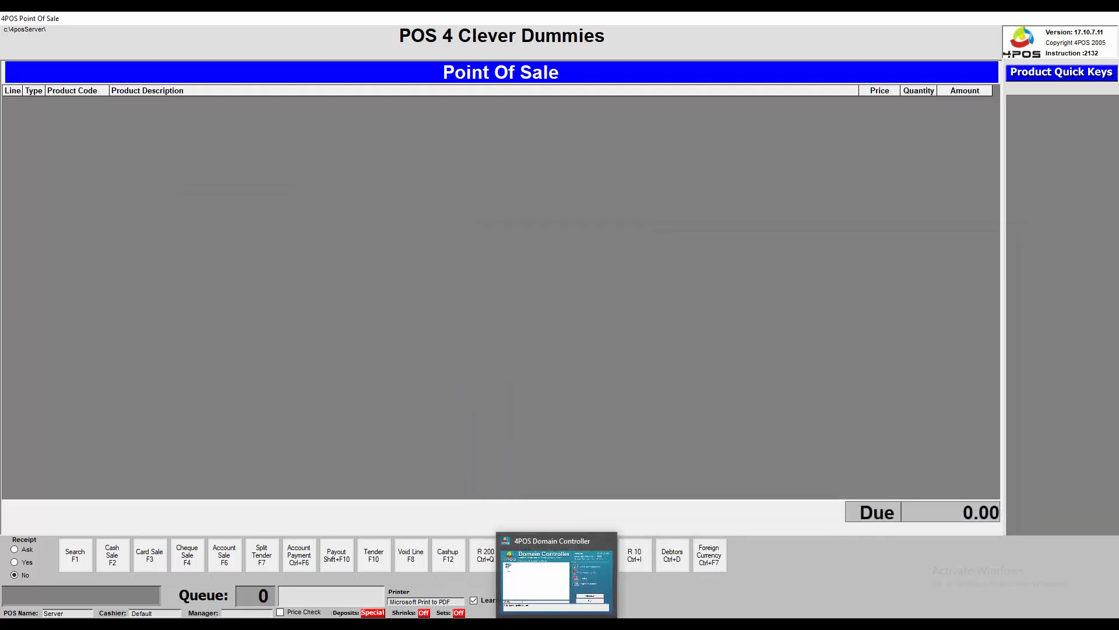
# Step: Switch to 4POS Back Office, load the reports for 2017/10/08 and open the Payout Details report
pyautogui.click(585, 623)
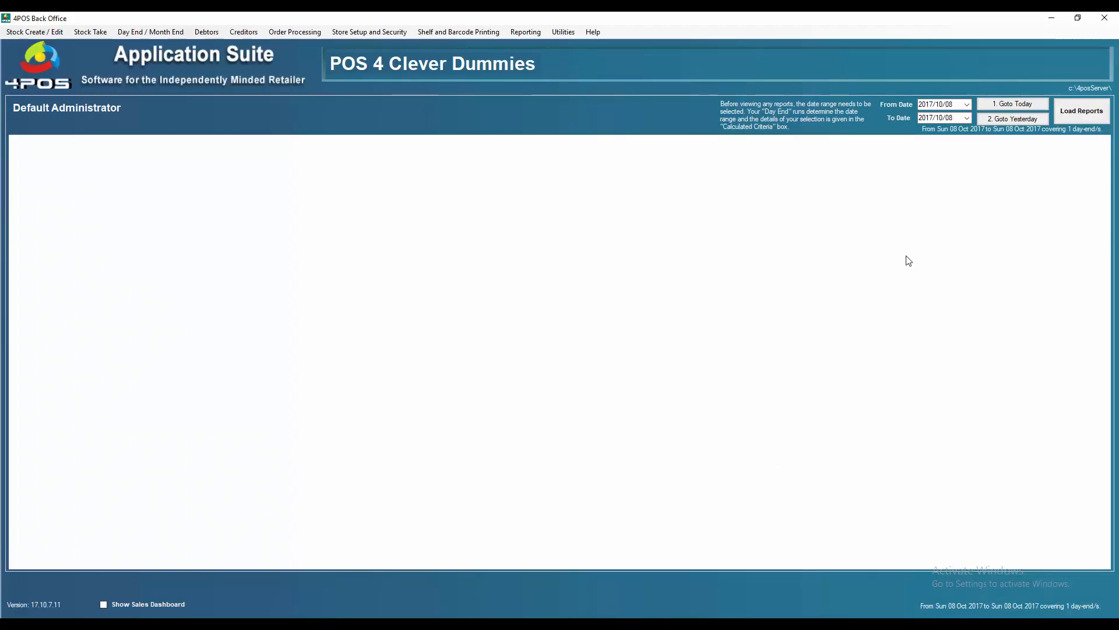
pyautogui.click(1072, 117)
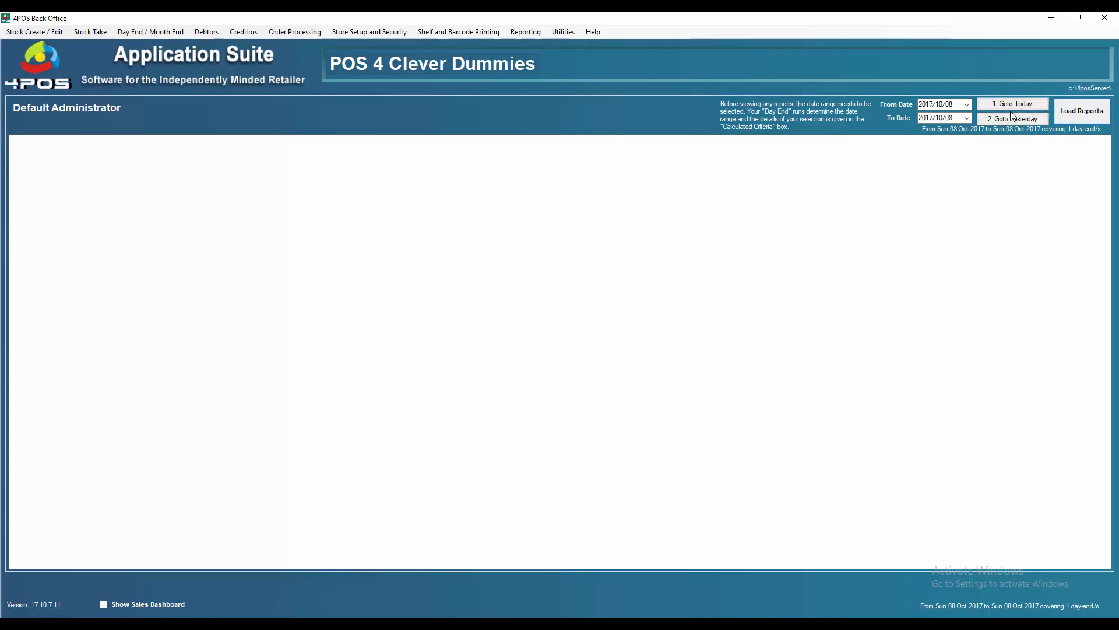
pyautogui.click(526, 32)
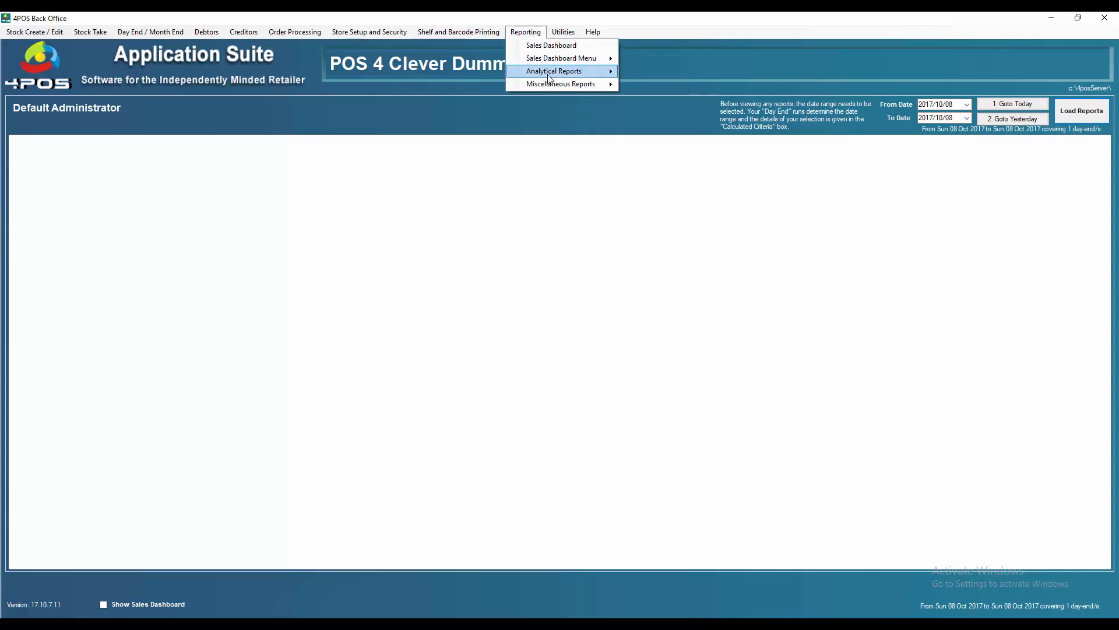
pyautogui.moveTo(548, 76)
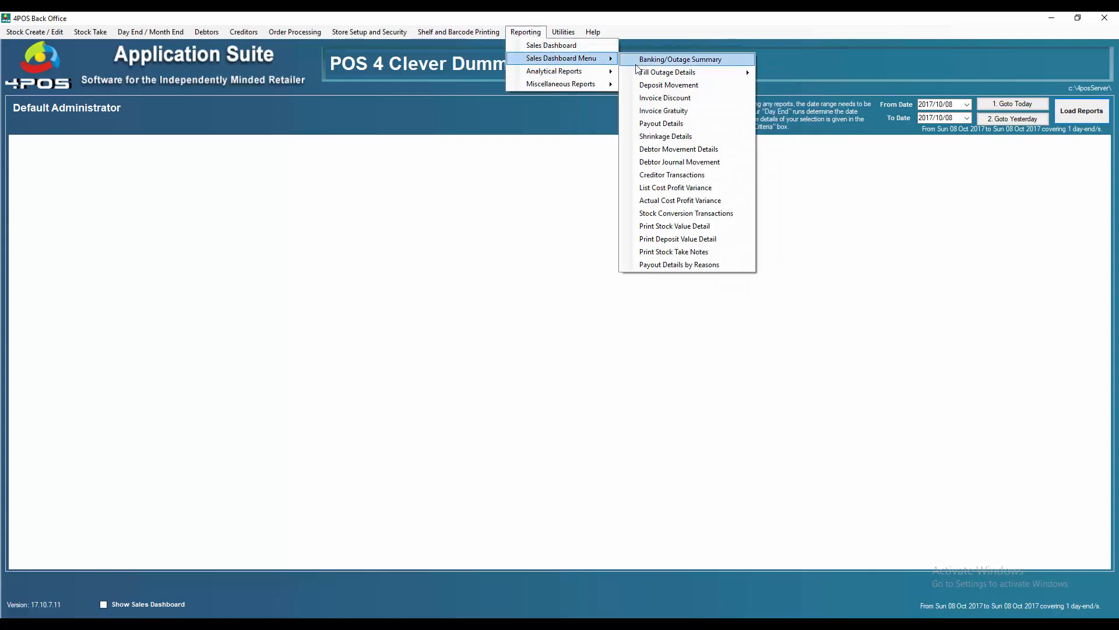
pyautogui.click(683, 124)
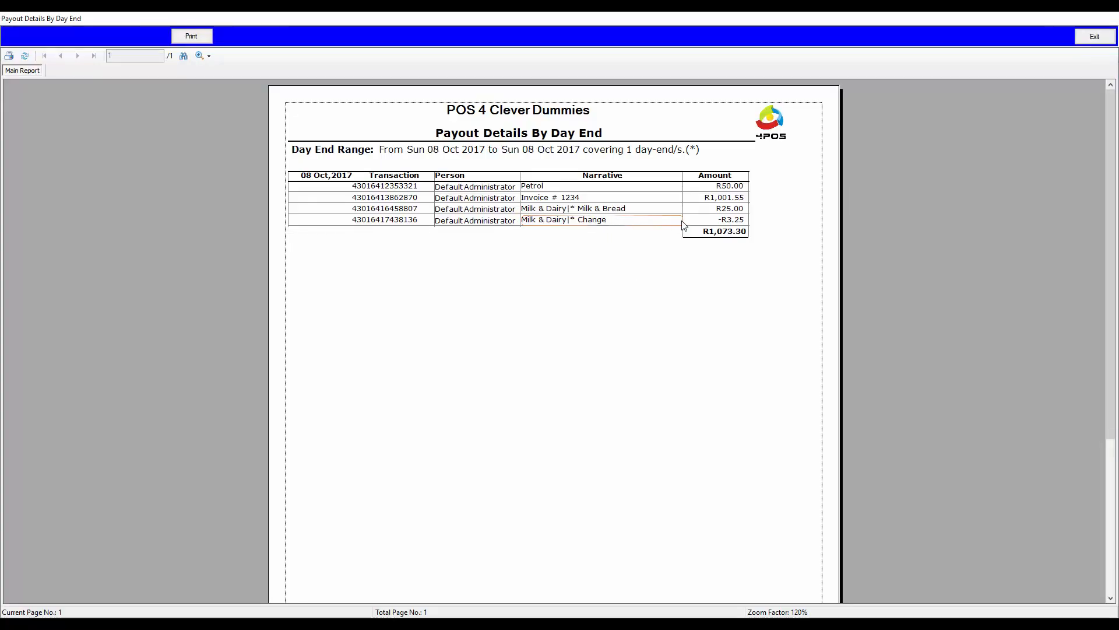
# Step: Check the milk payout and returned-change amounts in the Payout Details By Day End report, and close the report
pyautogui.click(717, 222)
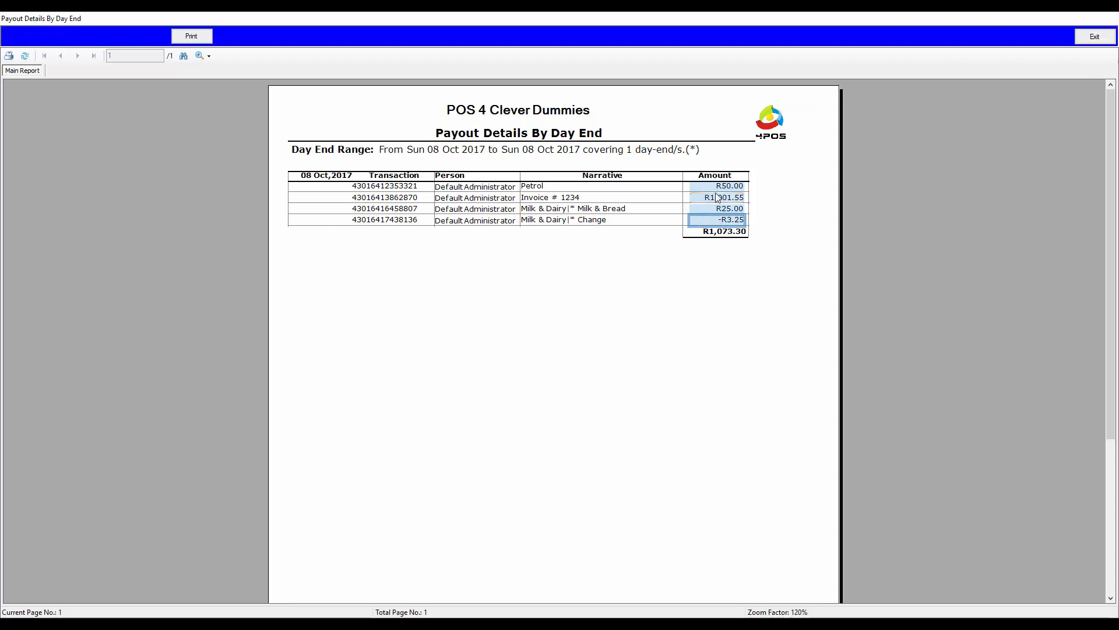
pyautogui.click(733, 209)
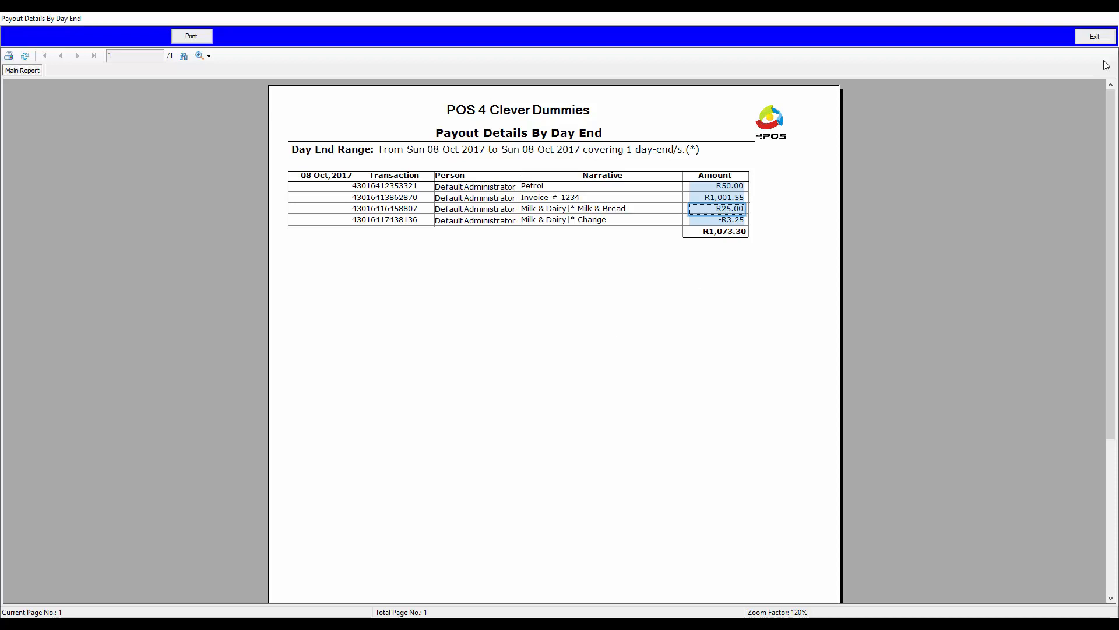
pyautogui.click(1090, 37)
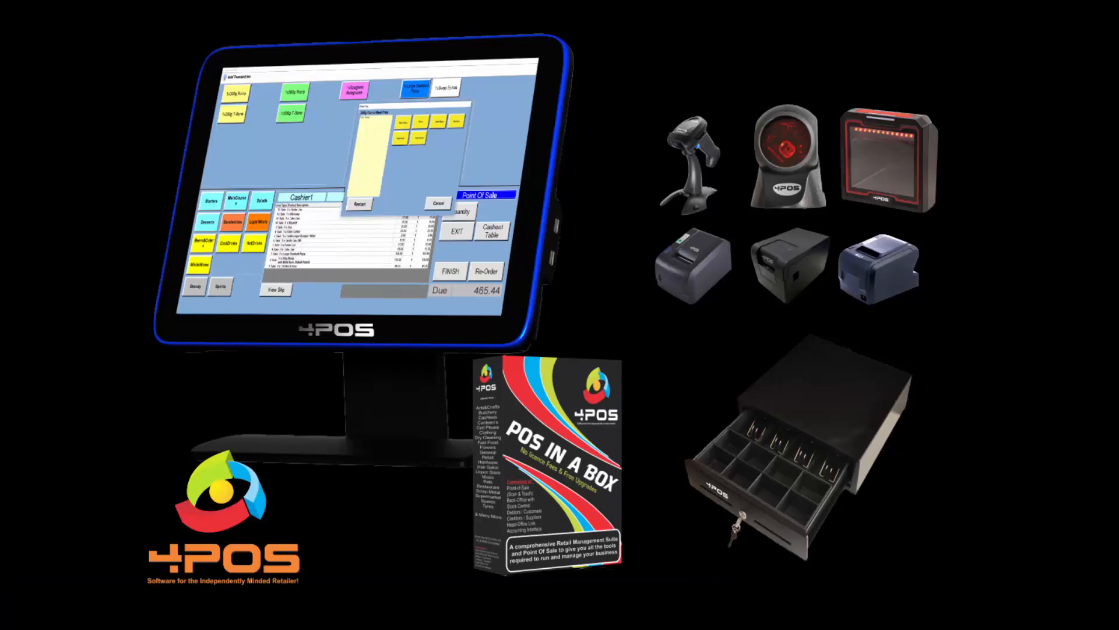